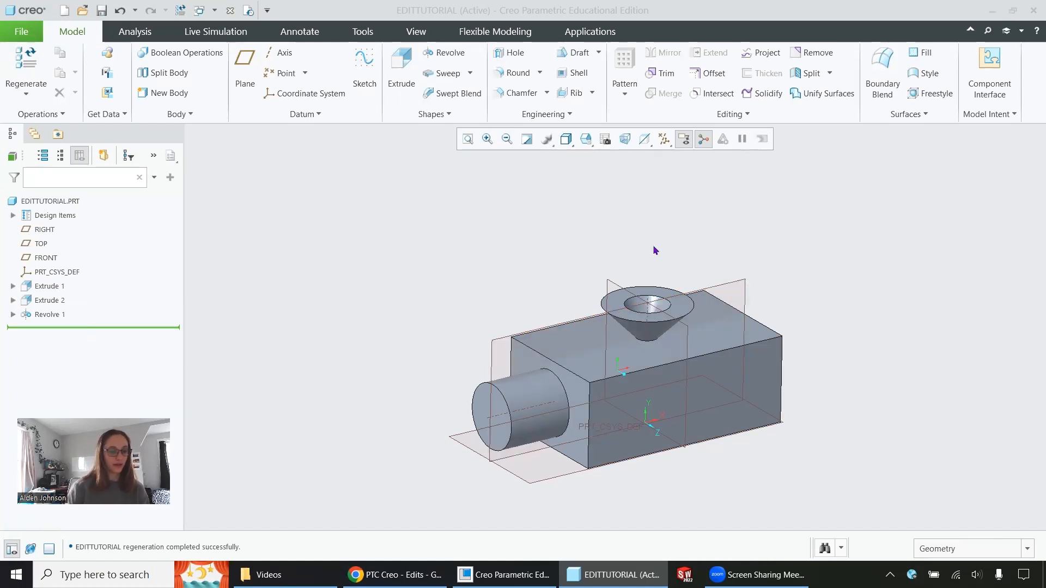
Step: Identify which model features form the base box and the side cylinder
click(48, 286)
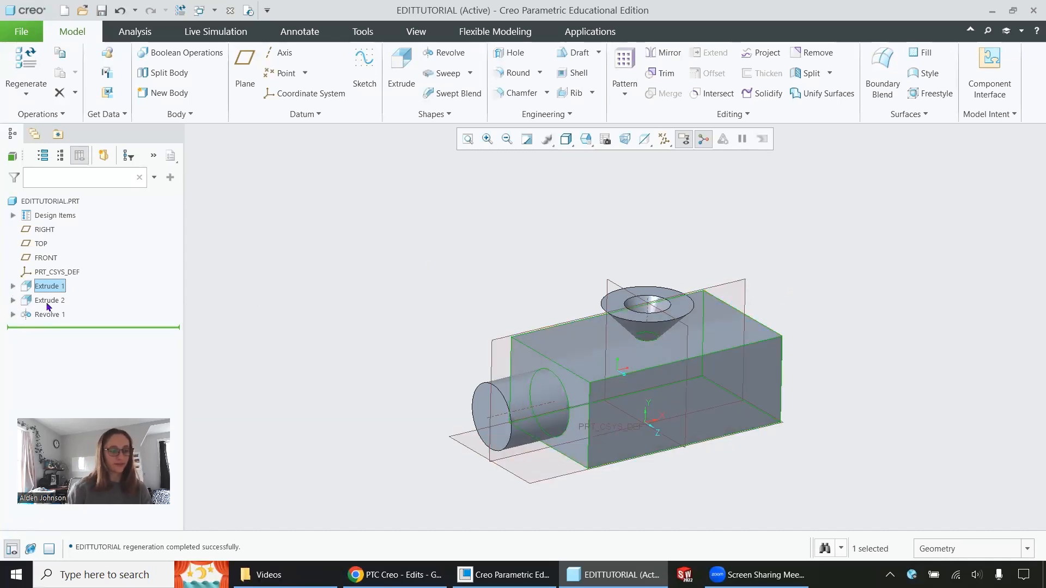
click(351, 244)
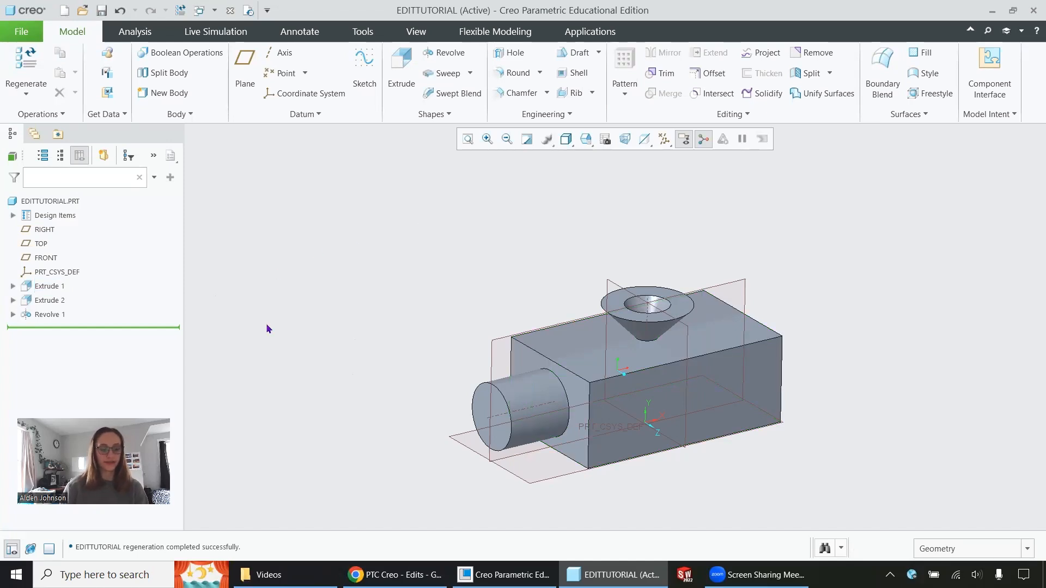
click(477, 401)
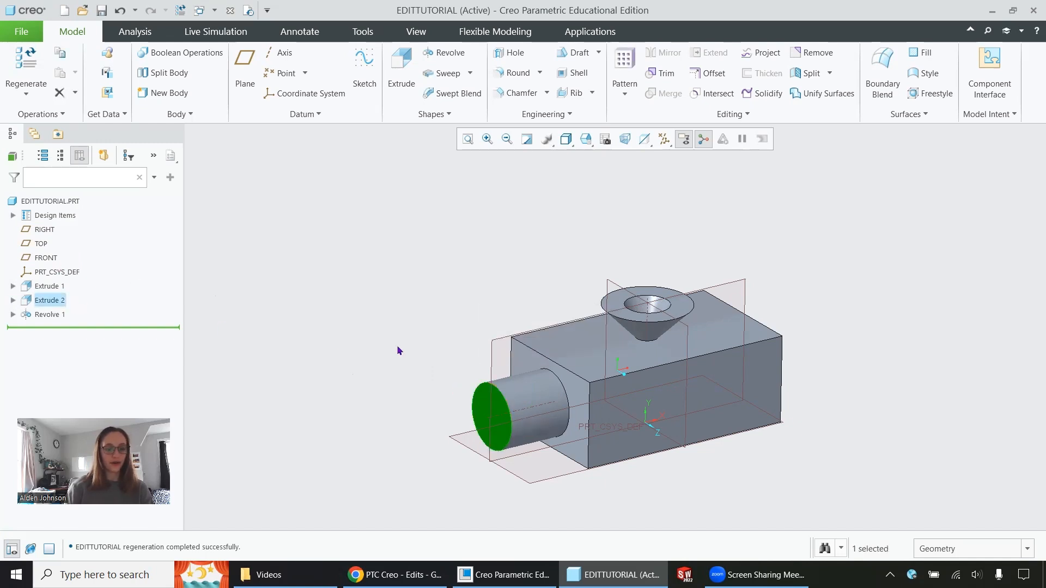
click(362, 329)
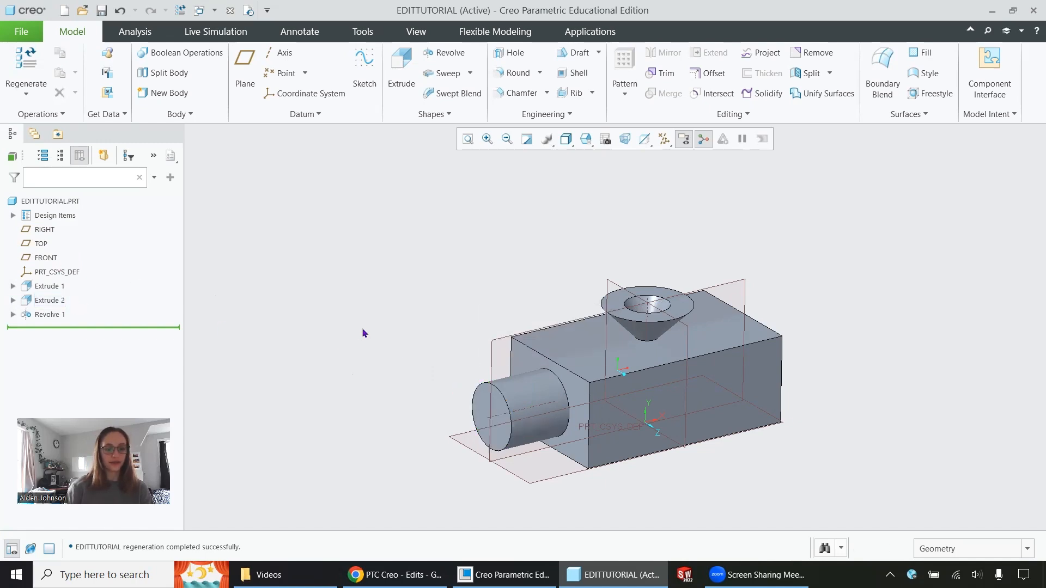
click(758, 379)
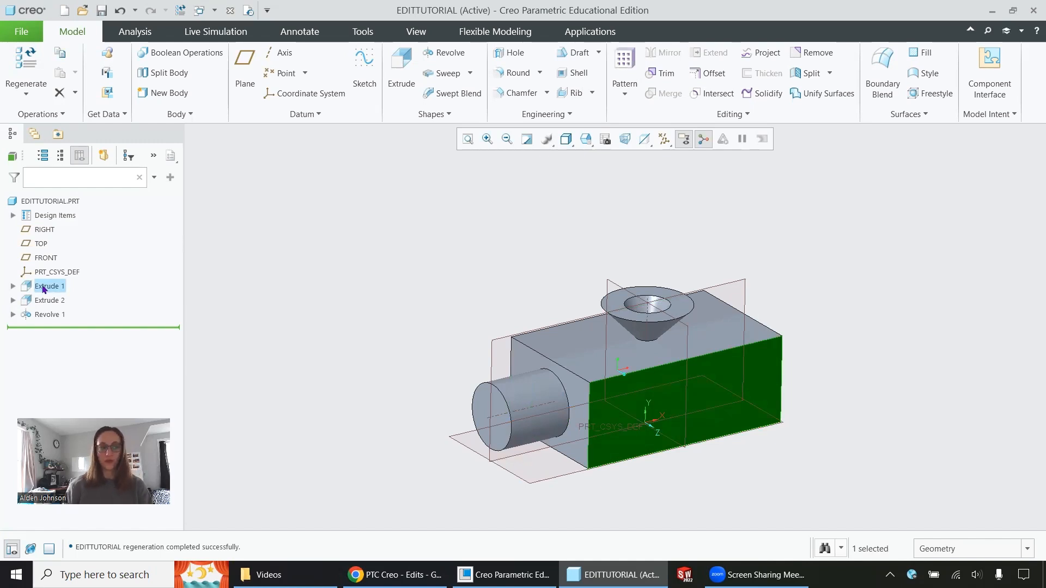
Step: Edit the dimensions of the base box (Extrude 1) and set its length to 6
double_click(43, 288)
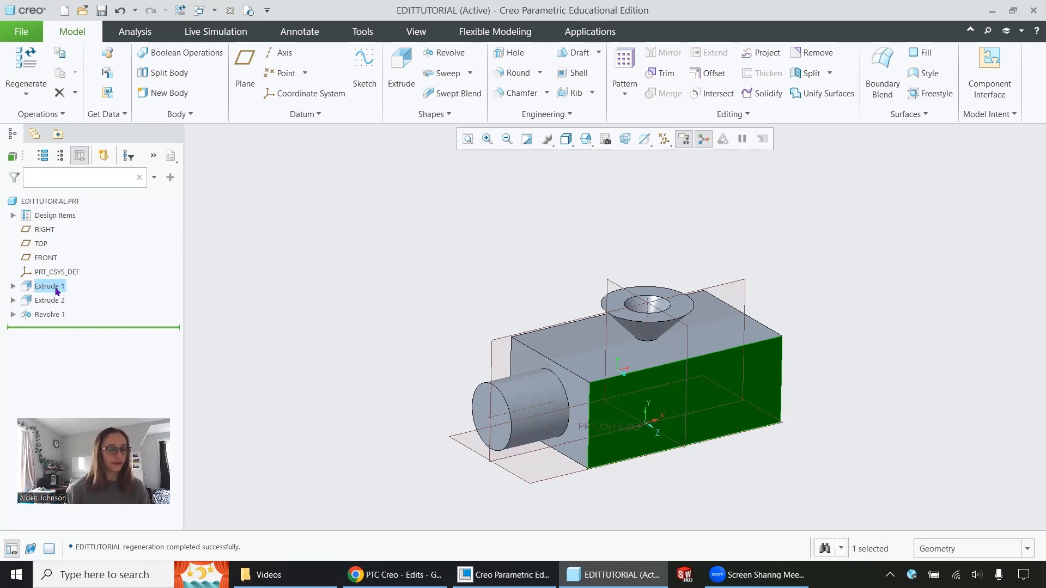
click(57, 289)
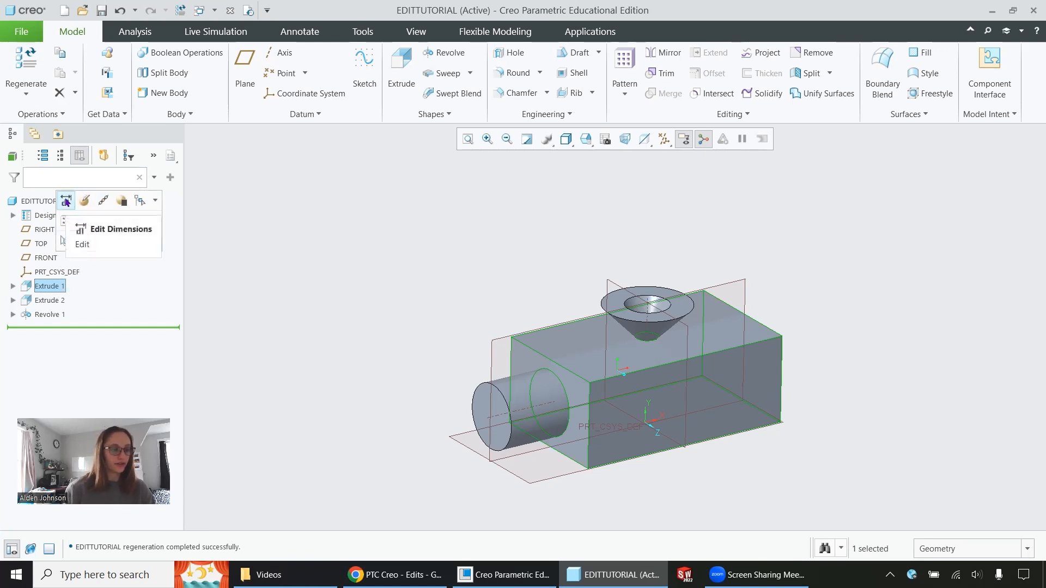
click(66, 201)
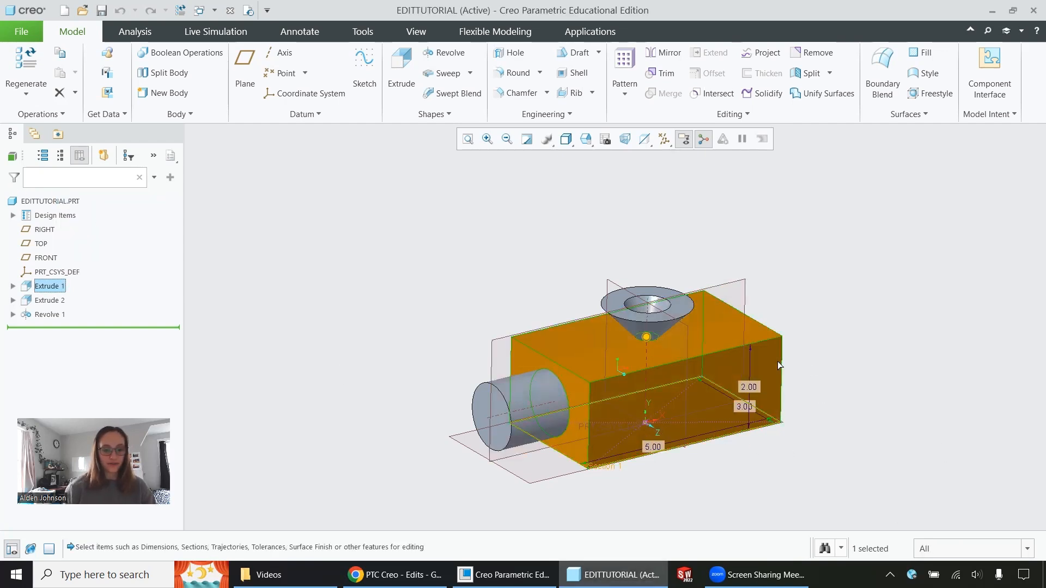
middle_drag(755, 470, 750, 377)
middle_drag(754, 462, 740, 386)
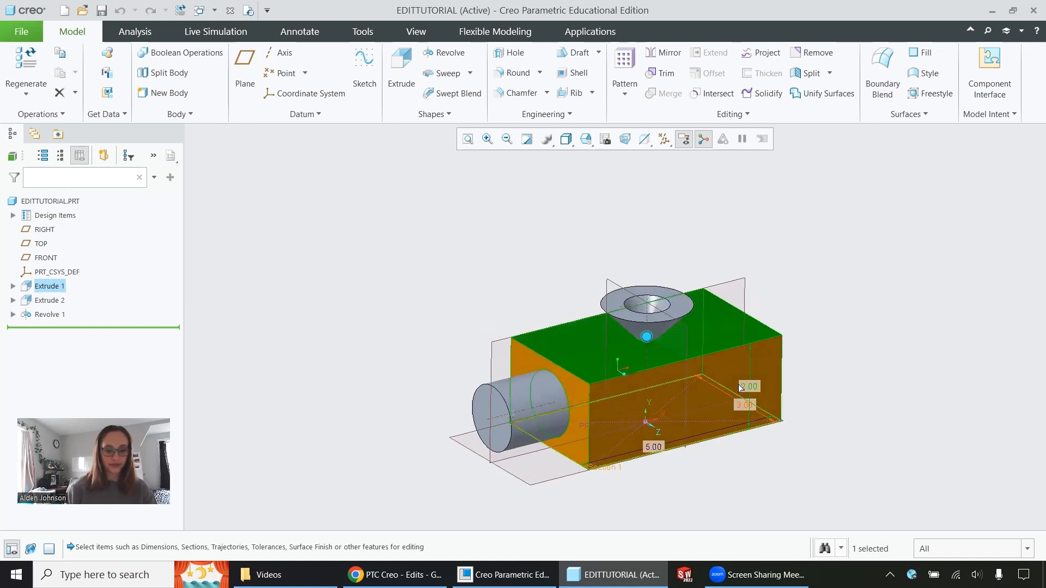
double_click(652, 446)
text(6)
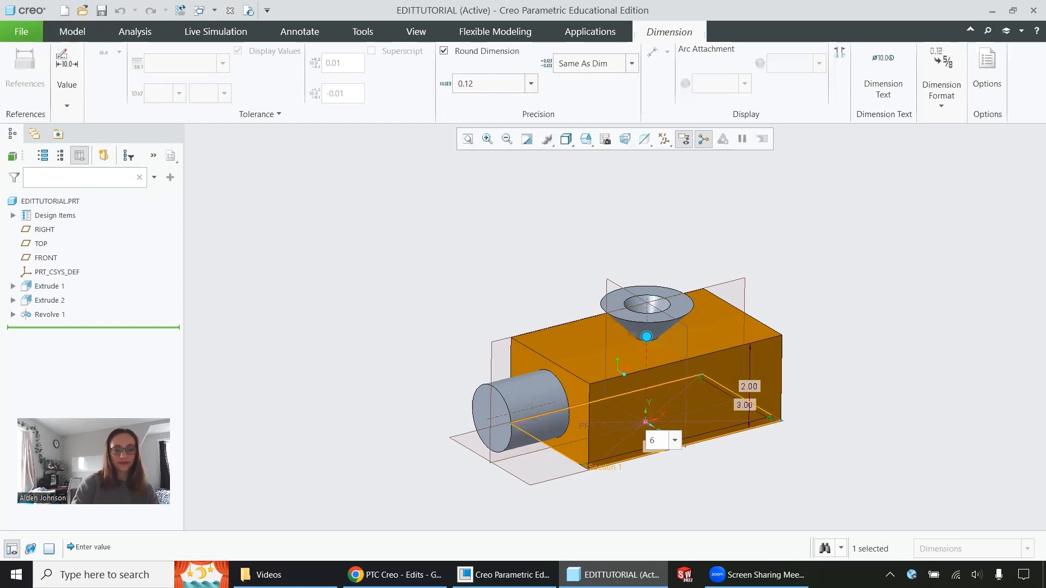
key(Return)
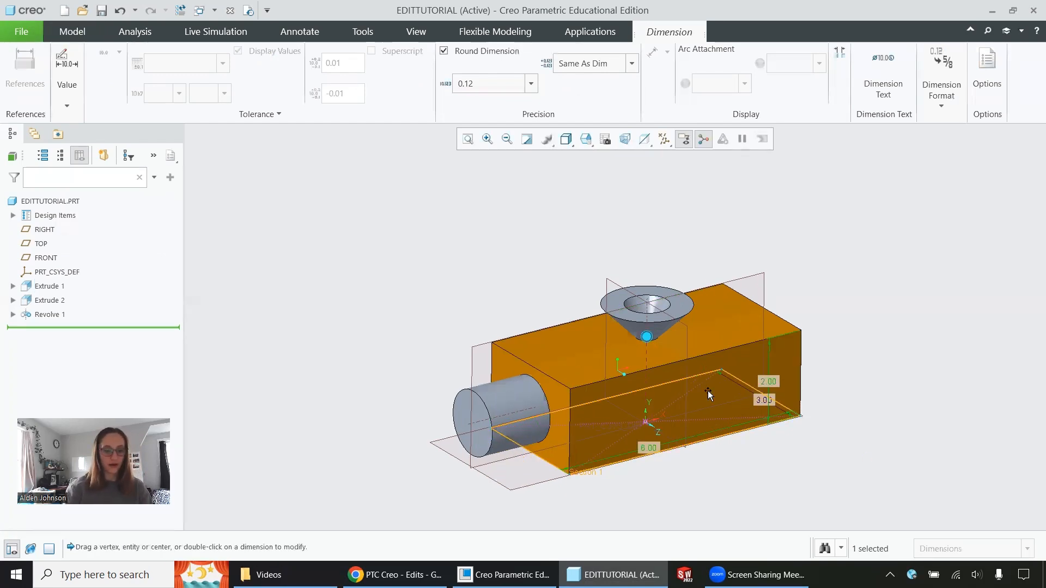
Step: Set the base box's extrusion height to 4 and finish editing that dimension
double_click(773, 385)
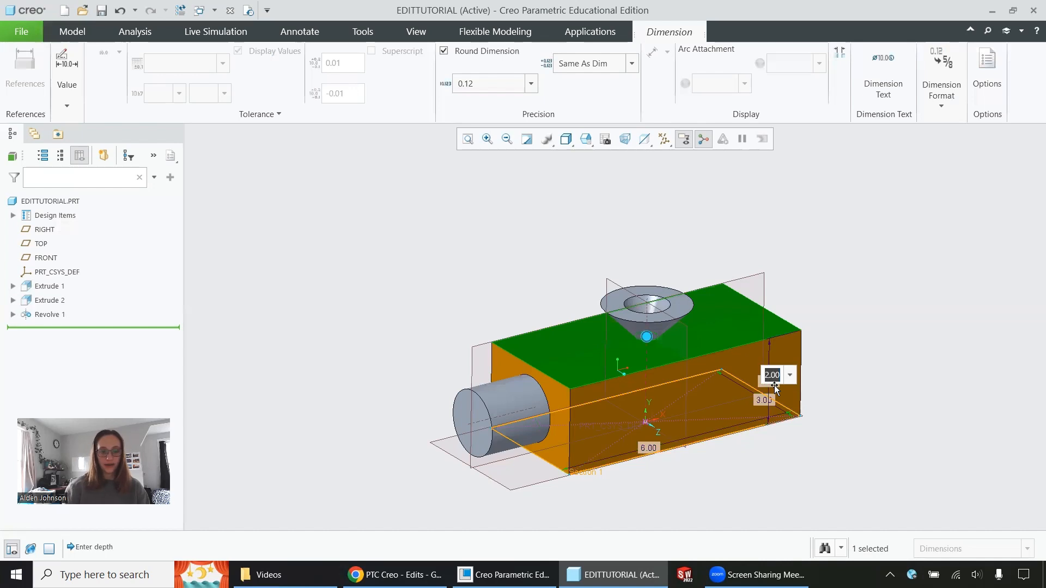
text(4)
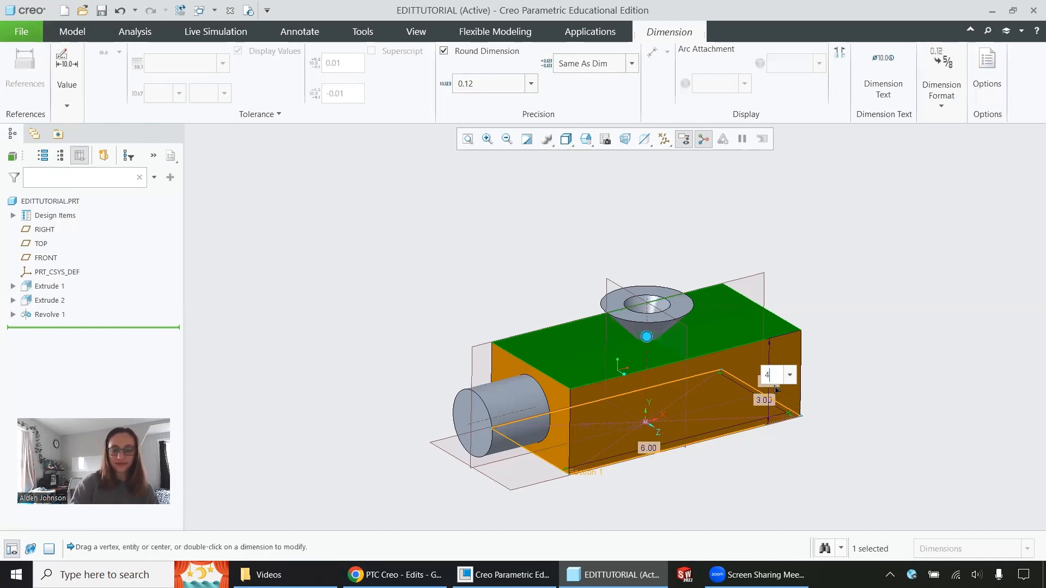
key(Return)
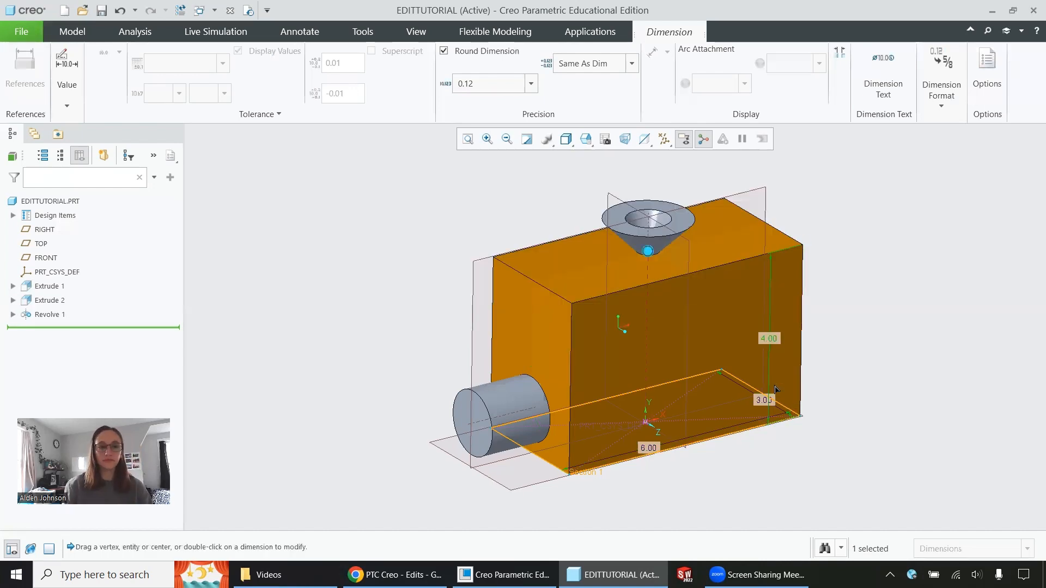
click(928, 330)
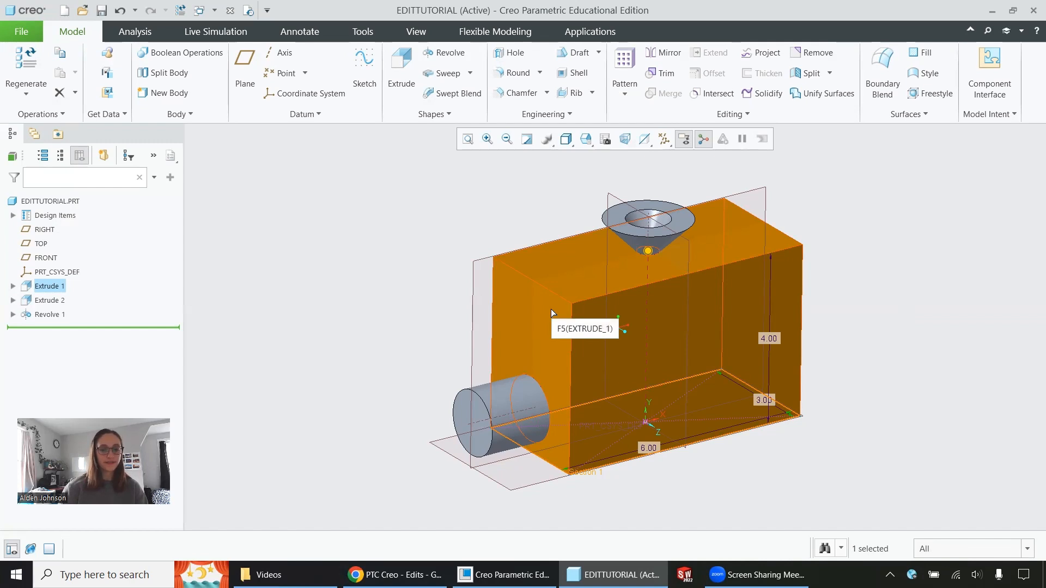
Step: Display the dimensions of the revolved cone on top of the box and inspect them up close
click(769, 327)
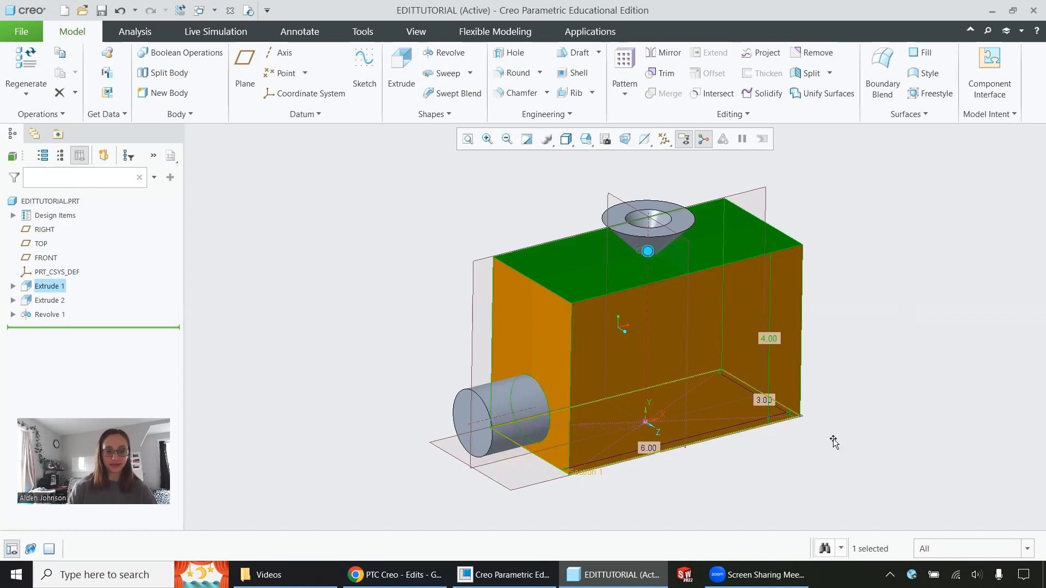
double_click(652, 207)
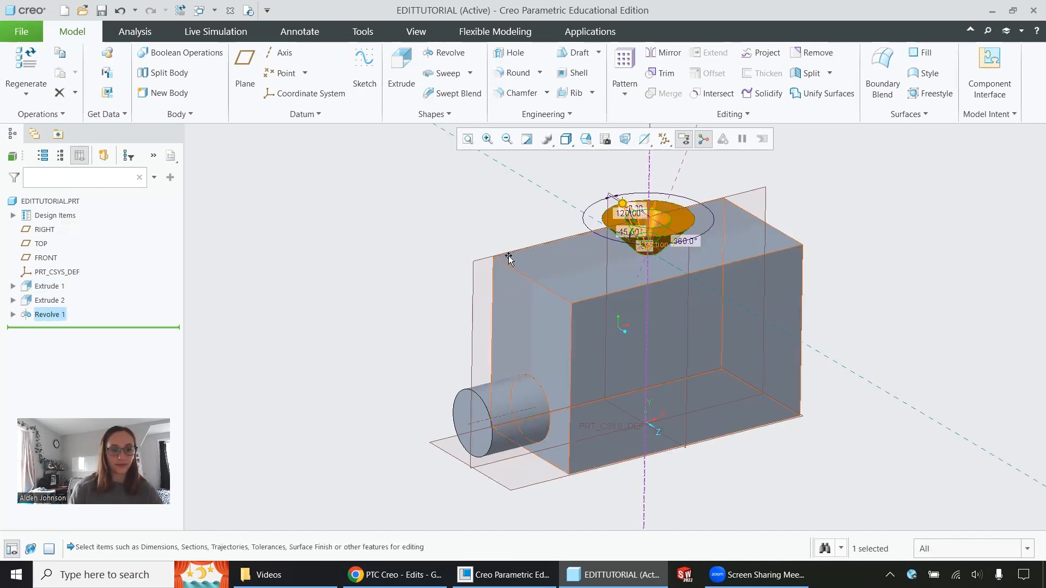
middle_drag(508, 258, 619, 228)
scroll(675, 206, up, 5)
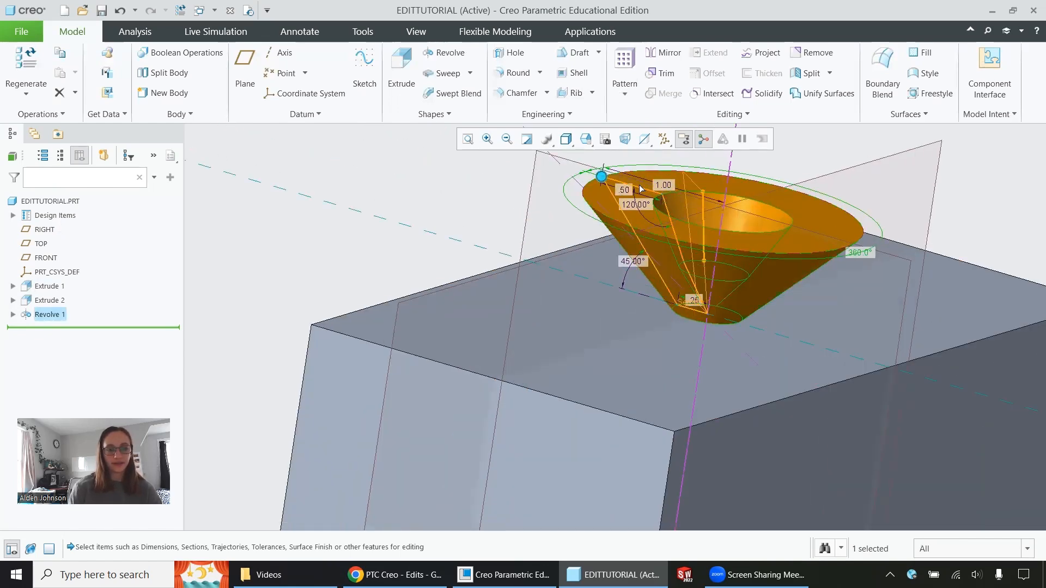
scroll(669, 327, down, 5)
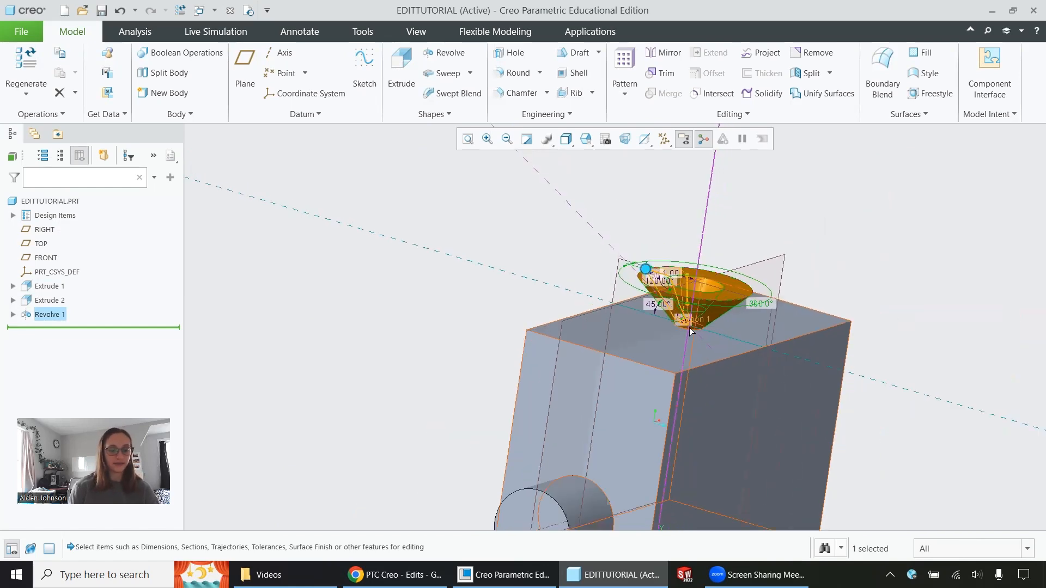
middle_drag(804, 367, 768, 365)
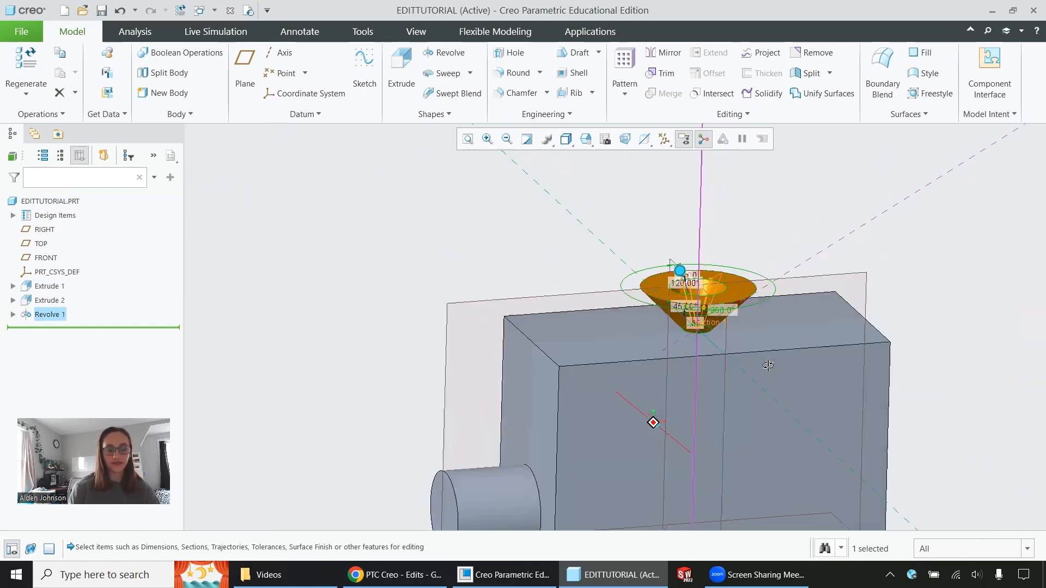
Step: Display the base box's dimensions directly on the model, then leave dimension editing
double_click(766, 357)
scroll(850, 360, down, 3)
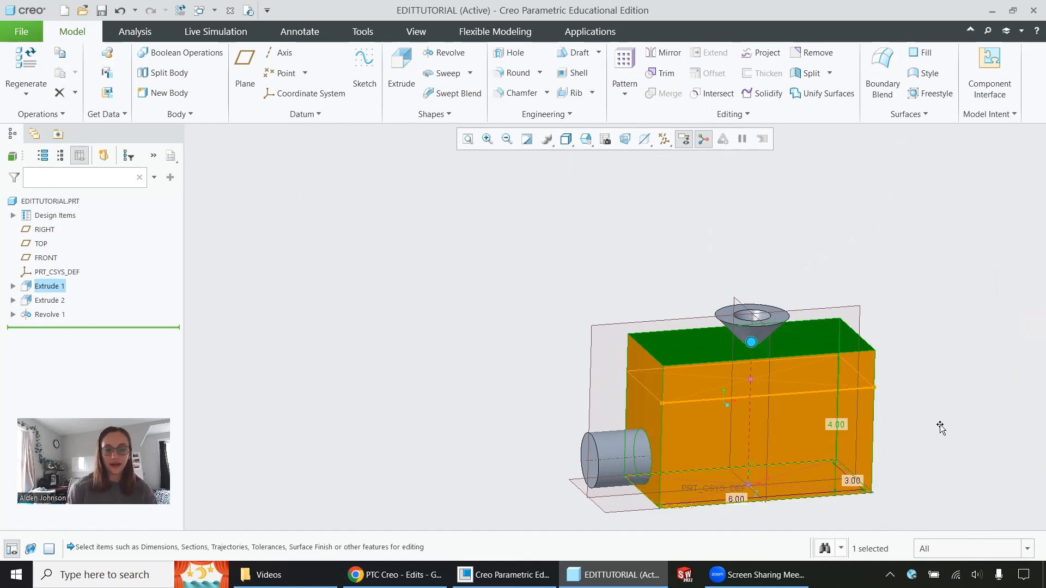
mouse_move(934, 373)
middle_down()
mouse_move(924, 327)
mouse_move(913, 383)
middle_up()
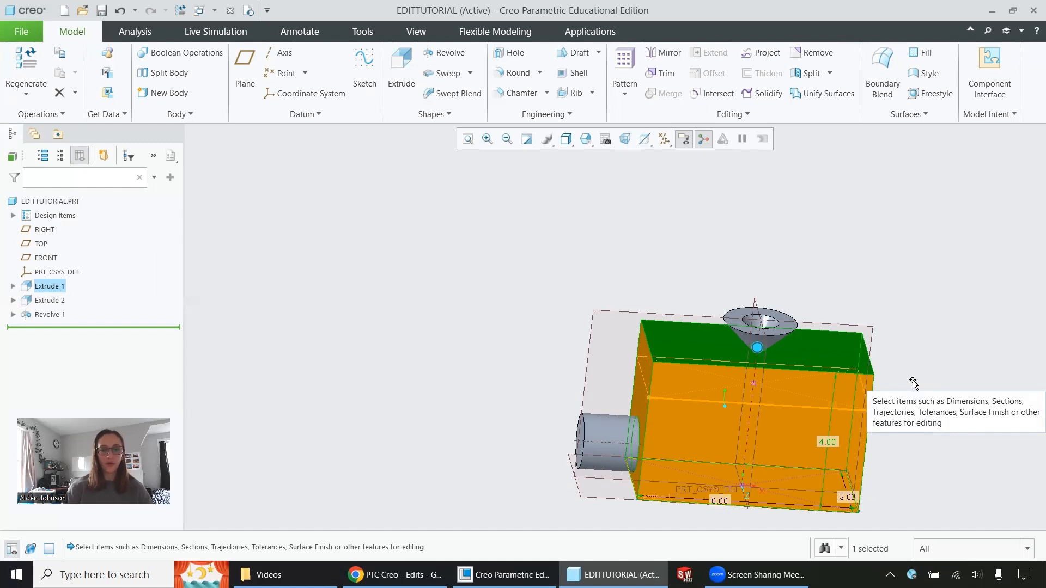
click(913, 380)
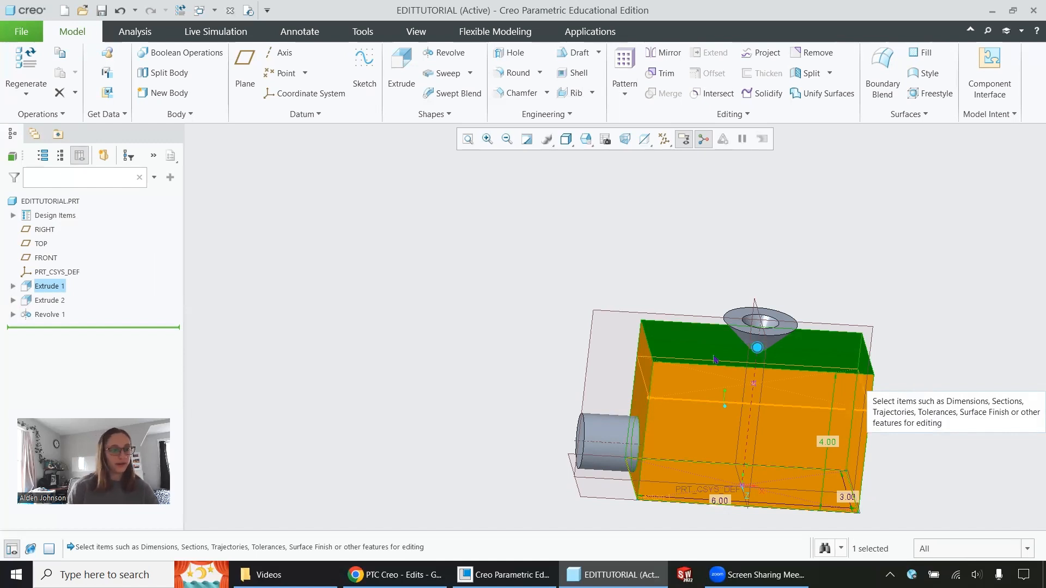
Step: Try to redefine the base box extrusion (Extrude 1) with a symmetric depth, checking its depth and taper options
click(54, 288)
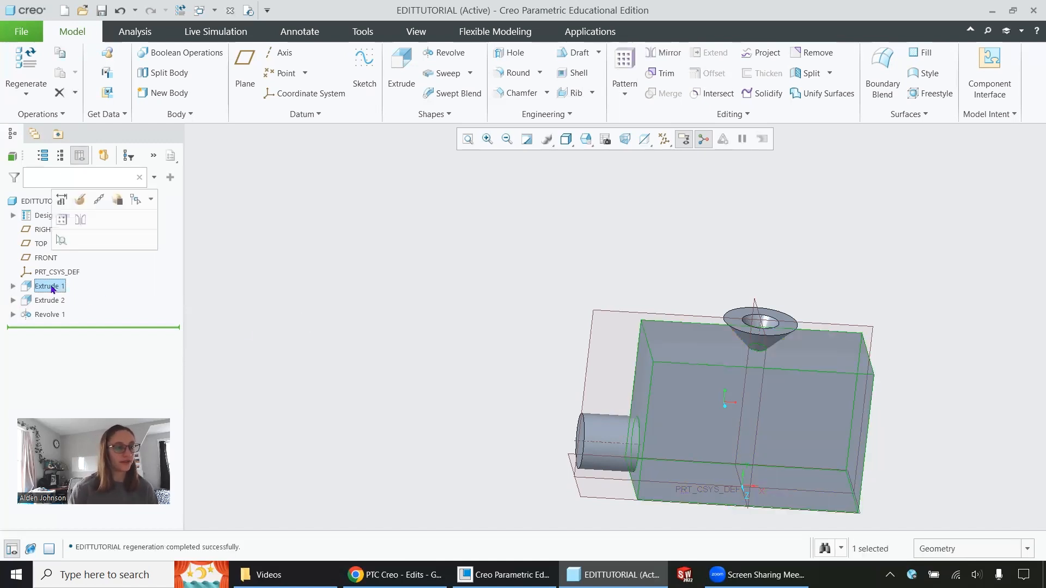
click(80, 200)
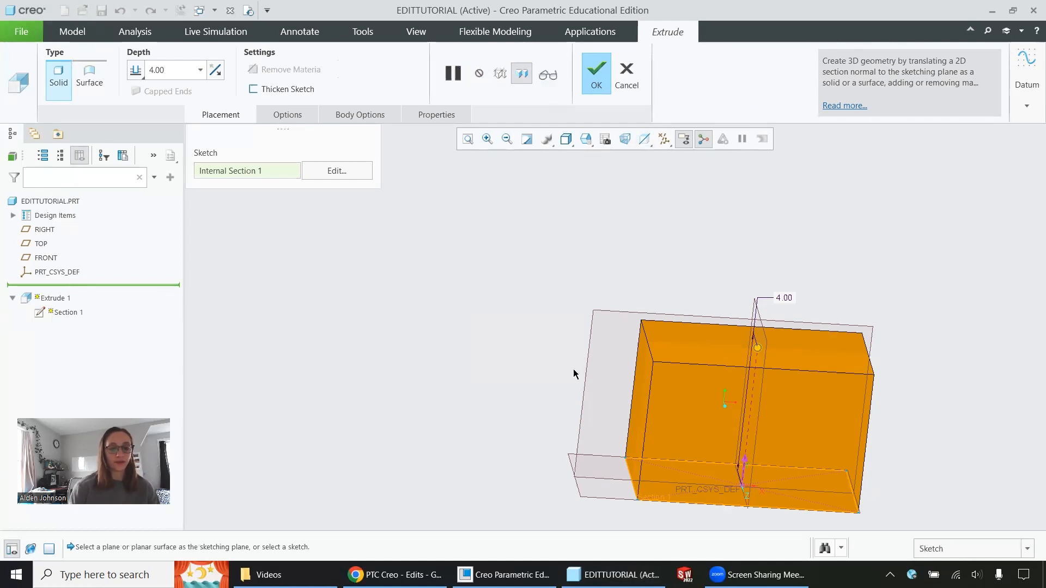
click(136, 70)
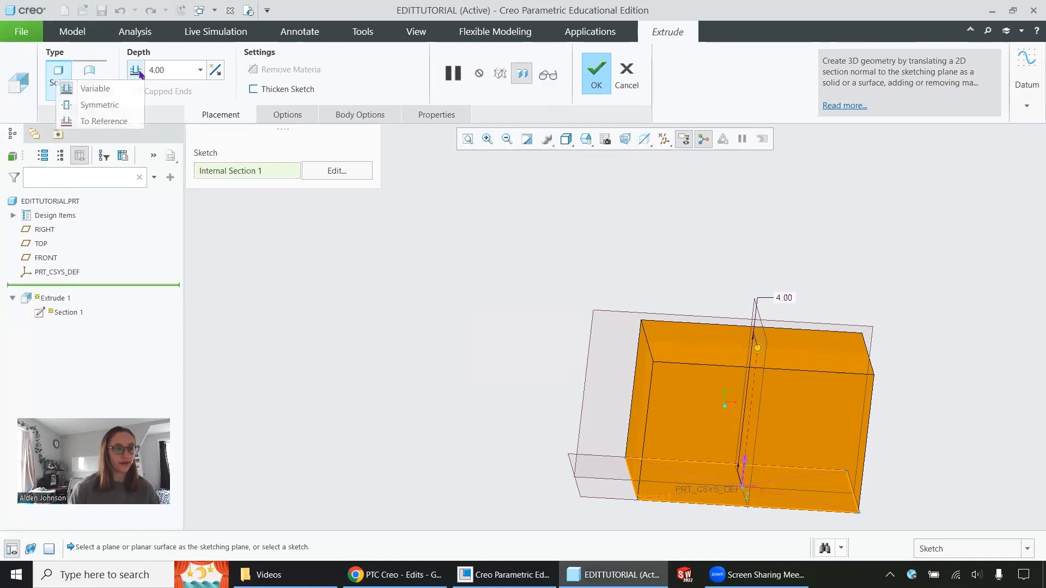
click(113, 106)
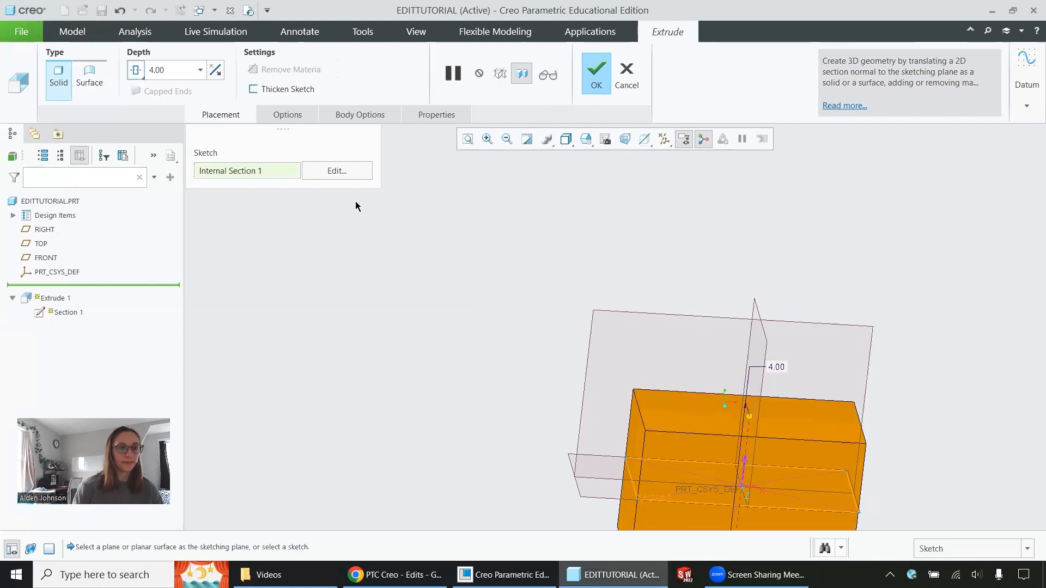
click(290, 117)
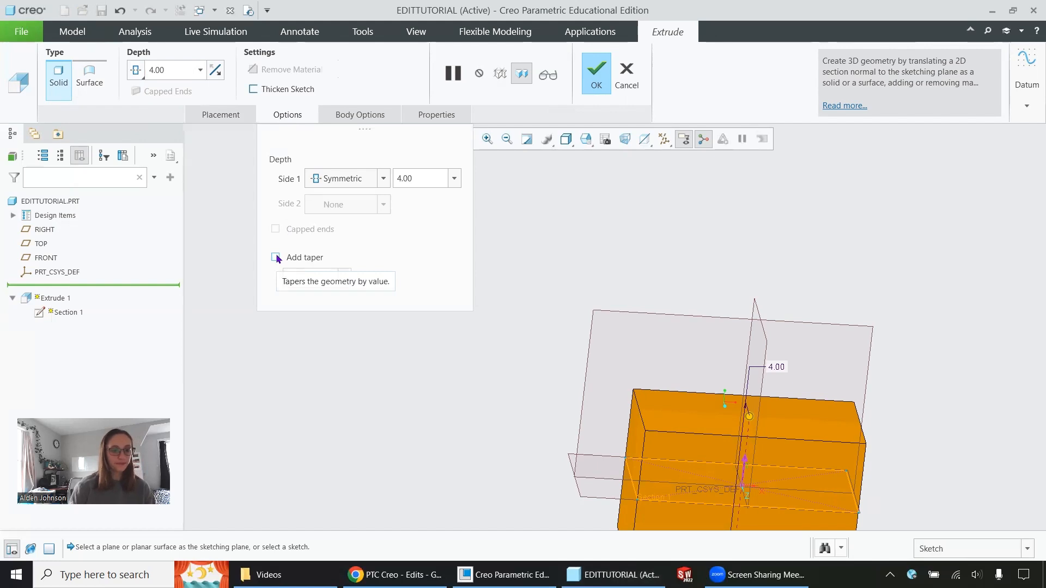
click(591, 83)
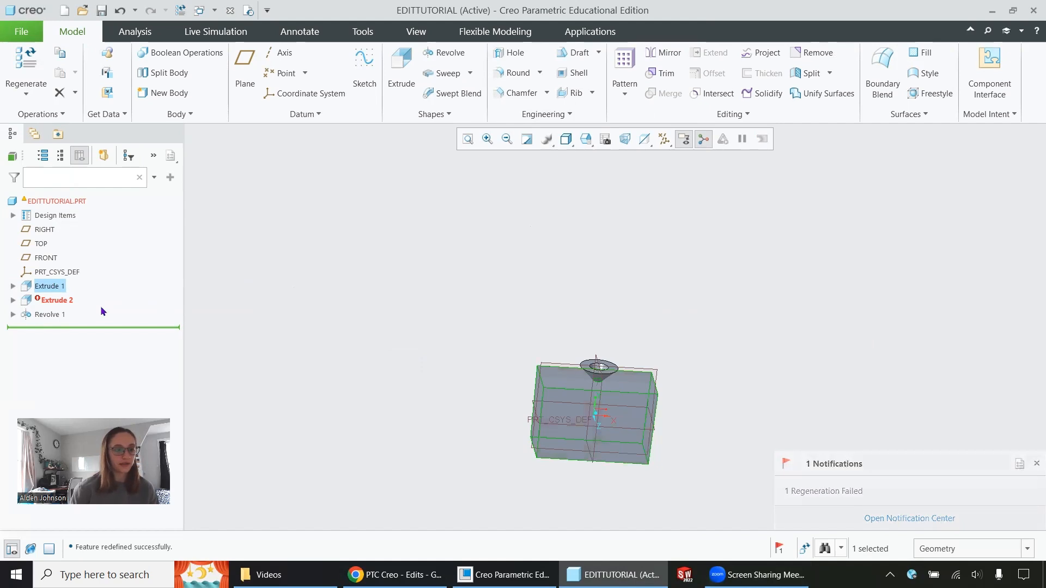
Step: Check the failed Extrude 2 and undo the symmetric depth change of the base box
scroll(570, 420, down, 3)
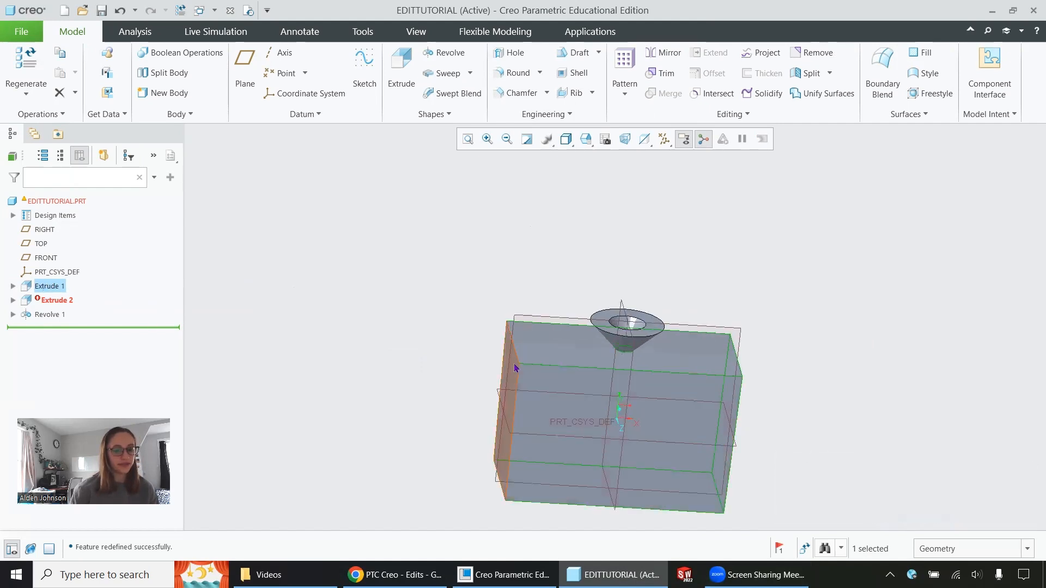
click(49, 301)
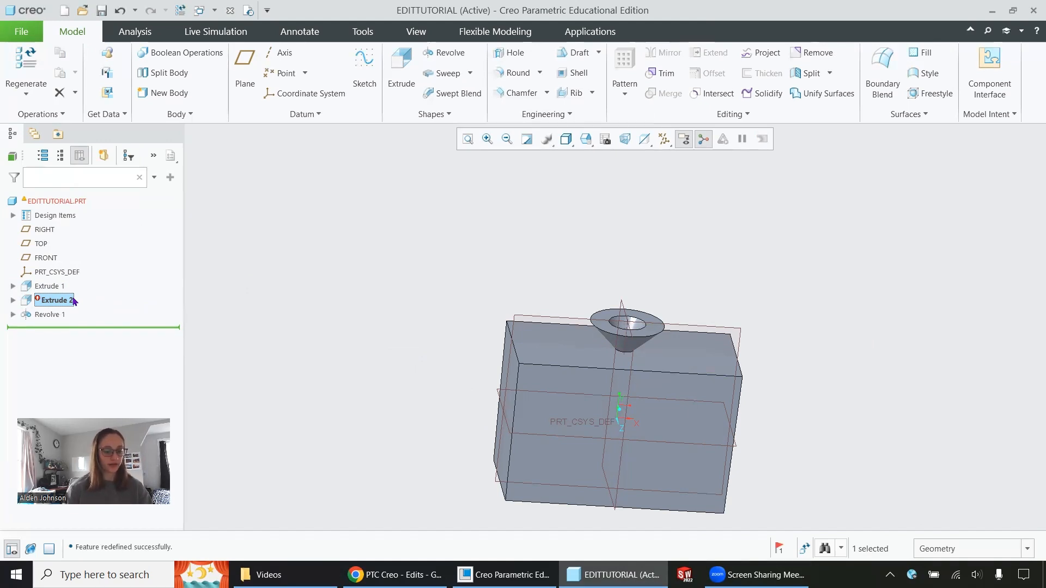
key(ctrl+g)
click(13, 300)
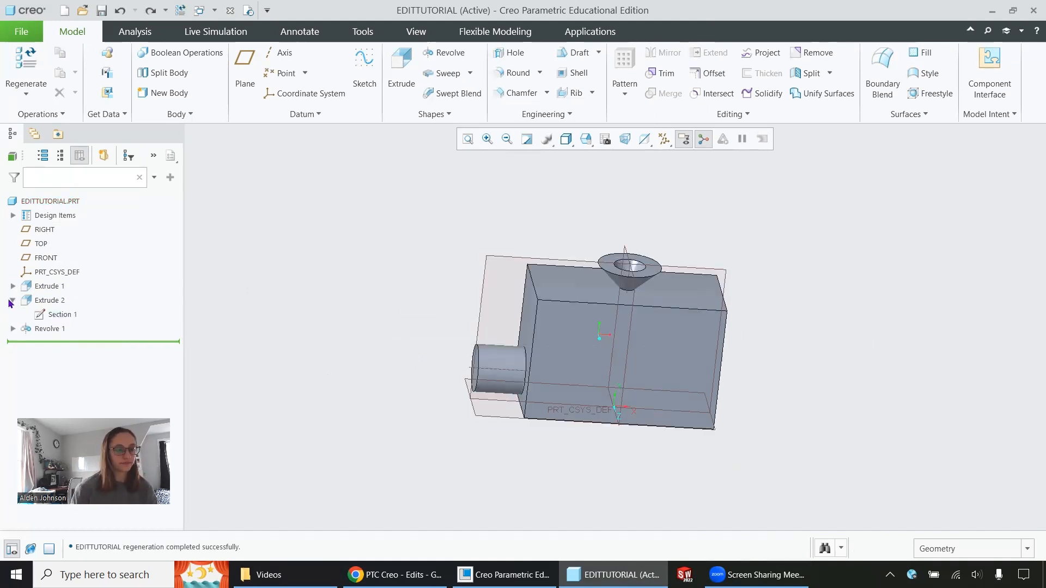
click(13, 300)
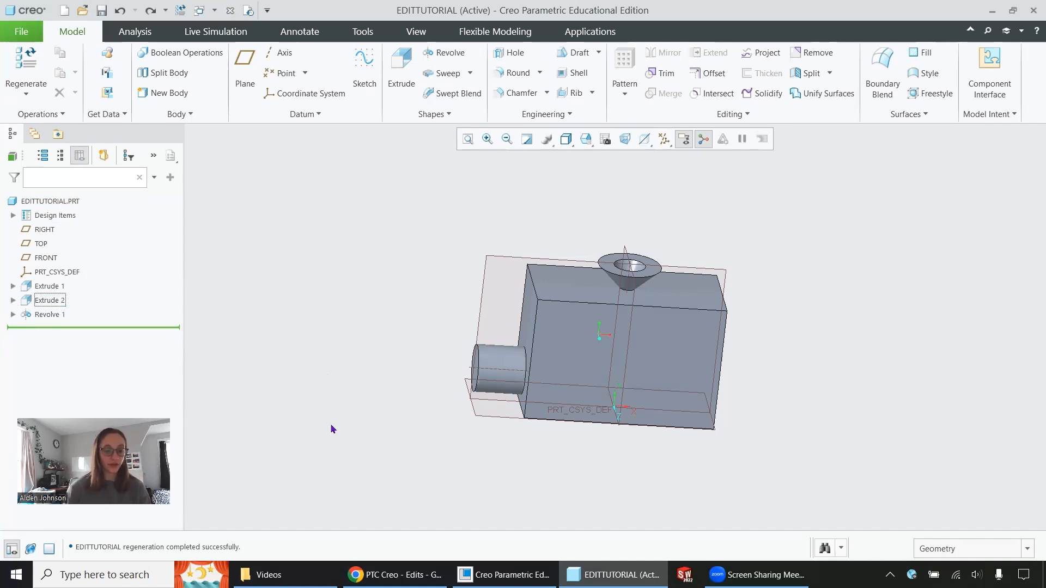
click(512, 365)
click(370, 365)
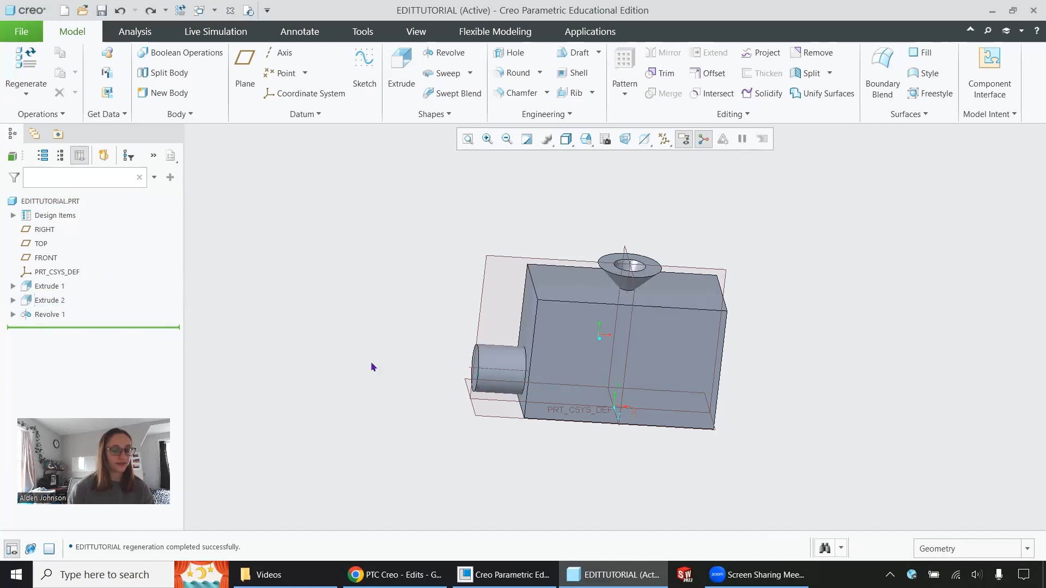
Step: Edit the section sketch of Extrude 2 in a 2D sketch view and remove the right half of its circle
click(13, 301)
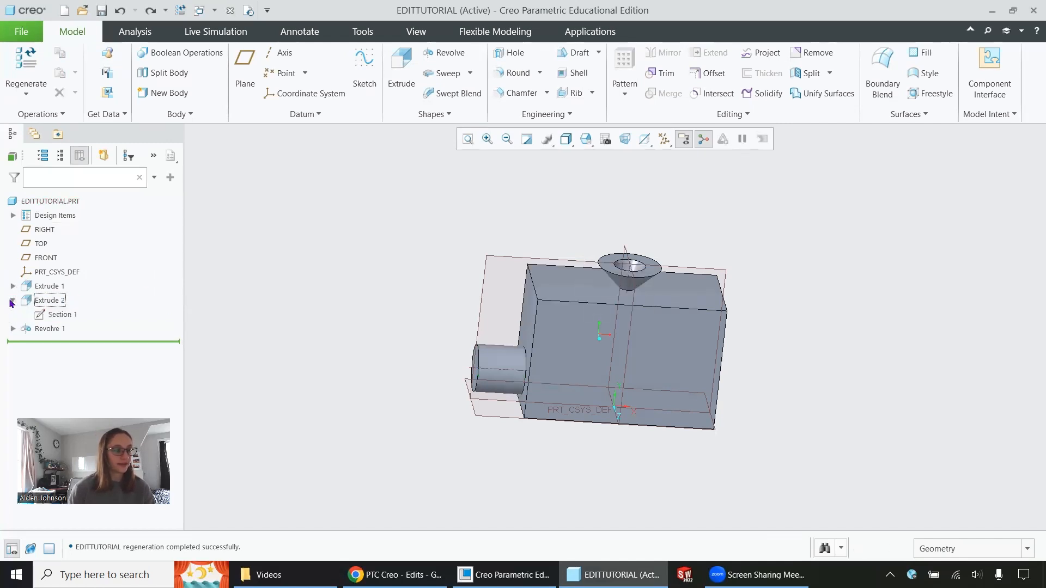
click(59, 314)
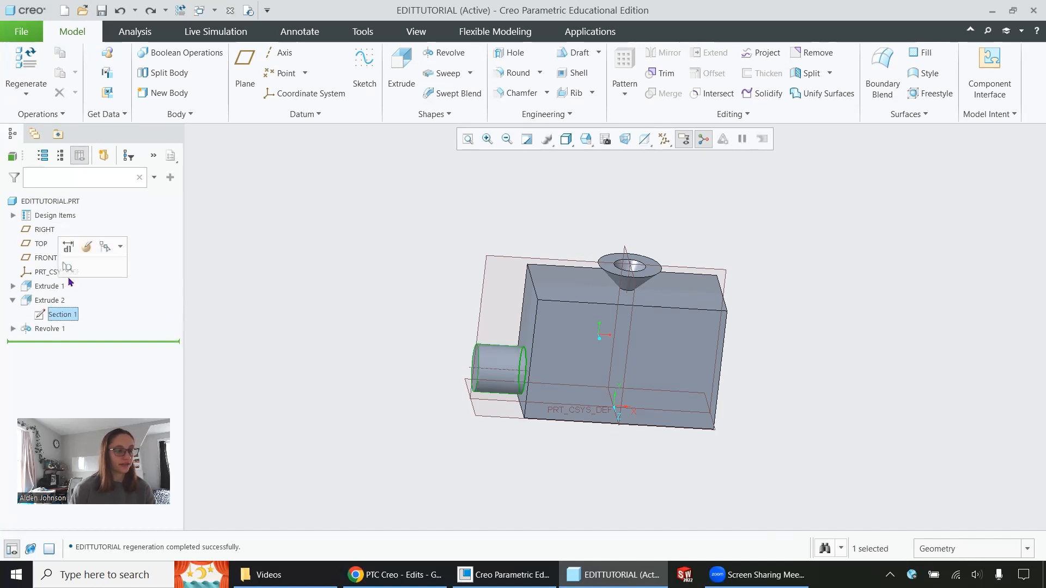
click(86, 245)
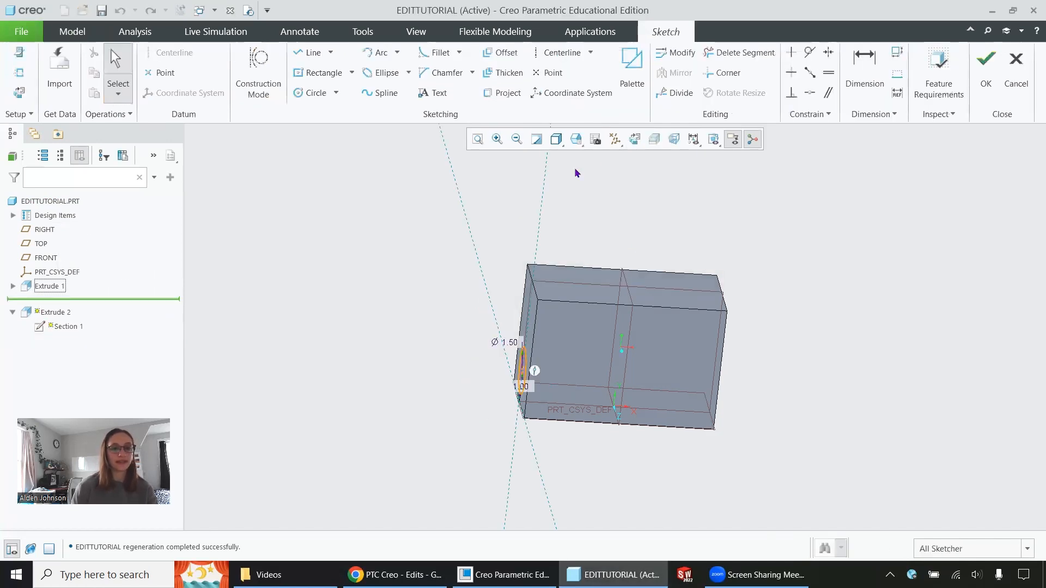
click(634, 139)
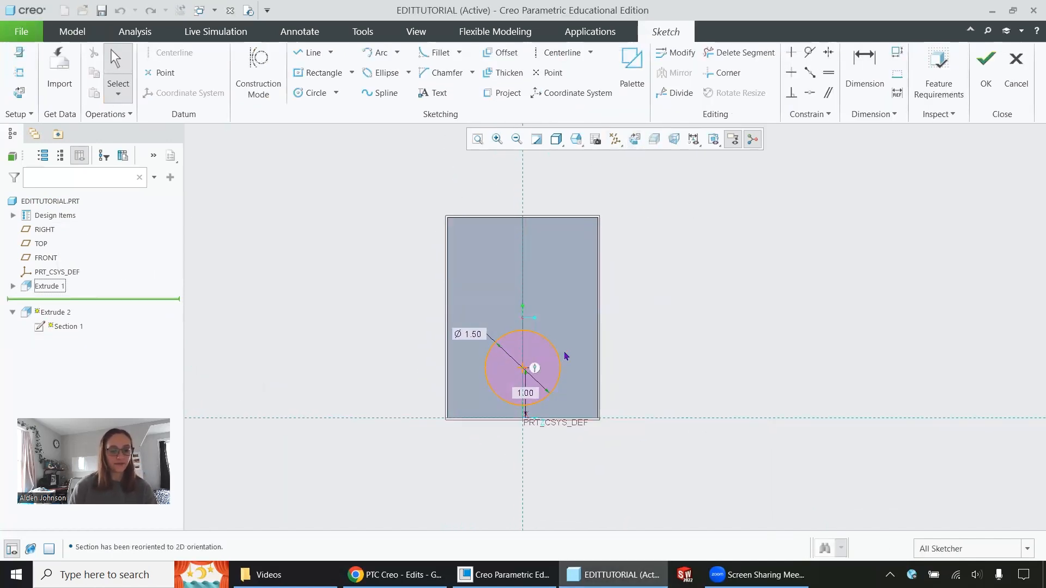
scroll(531, 365, down, 3)
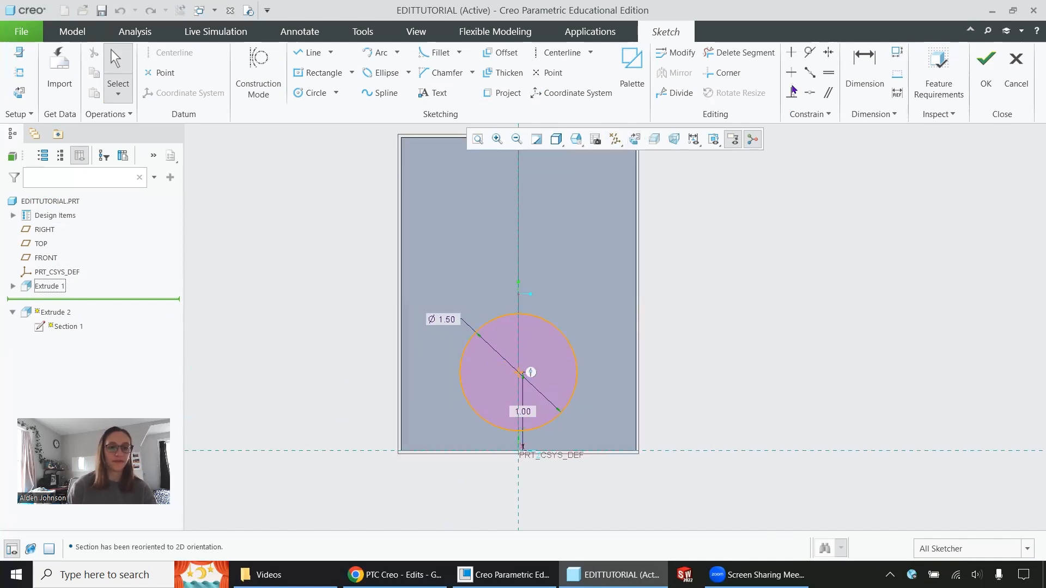
click(739, 52)
click(572, 345)
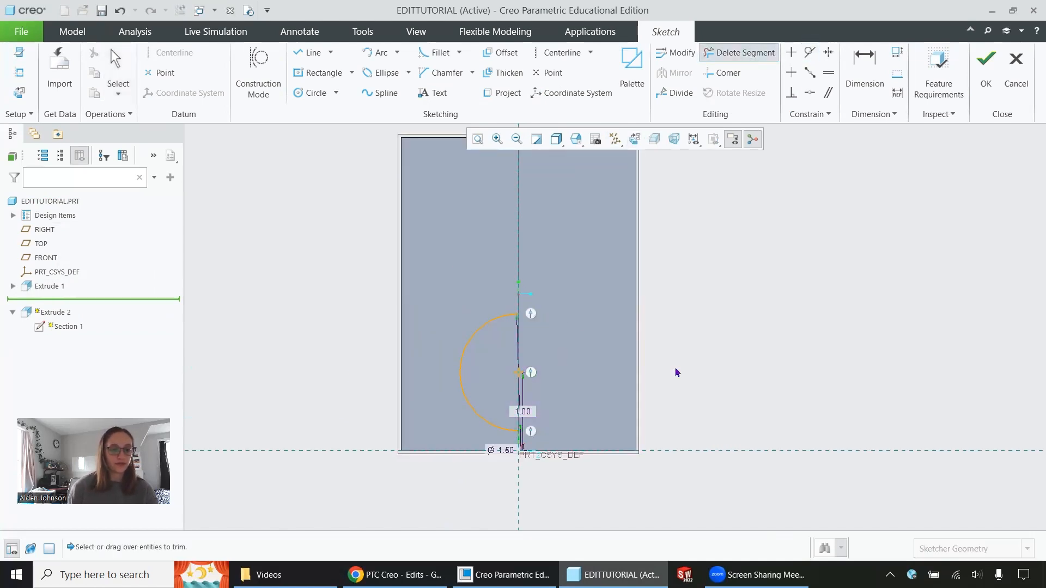
Step: Close the remaining half circle with two lines meeting at a point on its right side, and accept the sketch
click(307, 52)
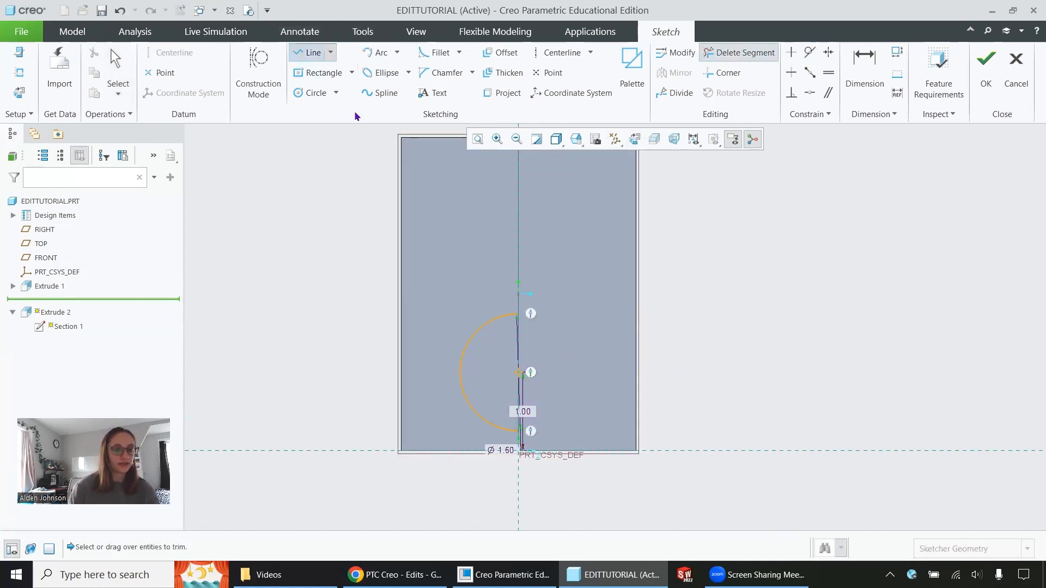
click(518, 315)
click(596, 373)
click(519, 431)
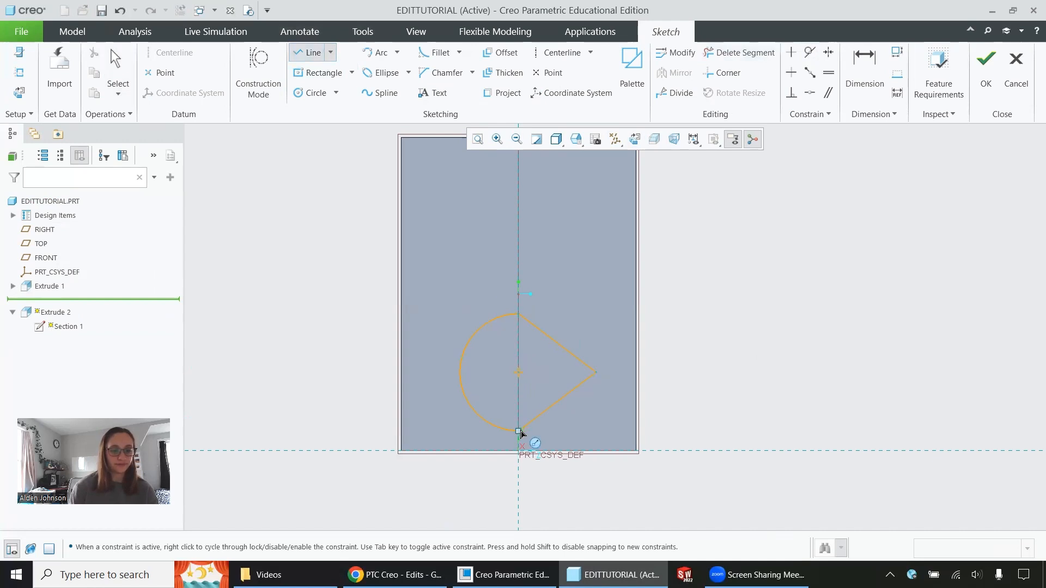
middle_click(584, 411)
click(986, 59)
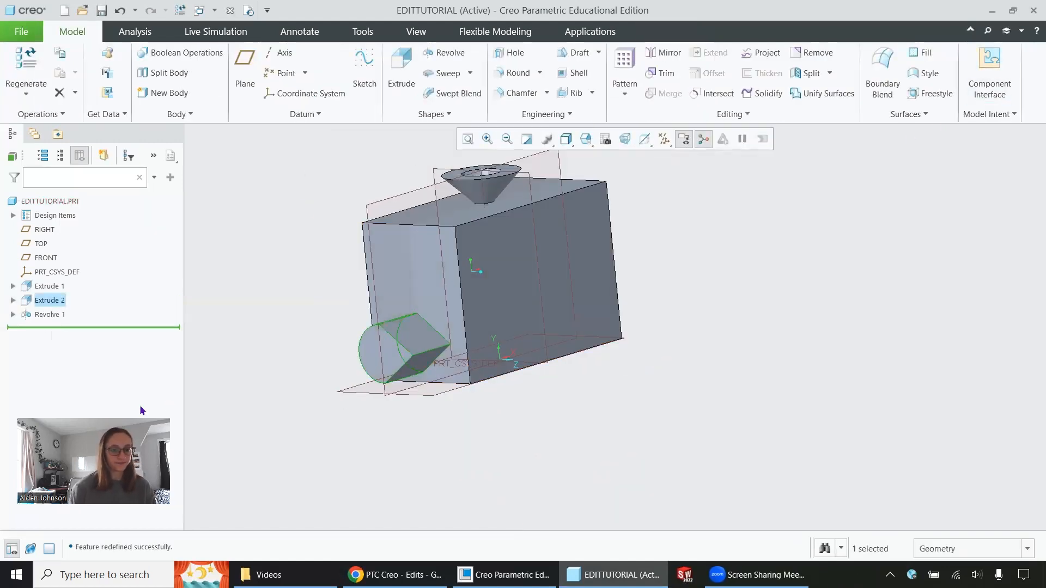
Step: Edit the section sketch of Revolve 1 in a 2D sketch view and delete its entire profile, including the centerline
click(14, 315)
click(59, 329)
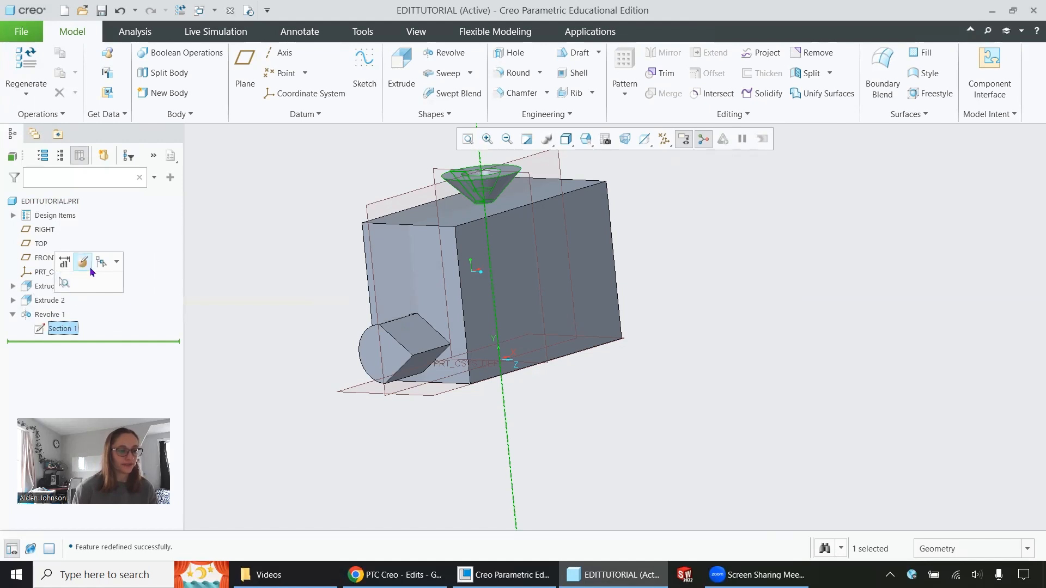
click(82, 262)
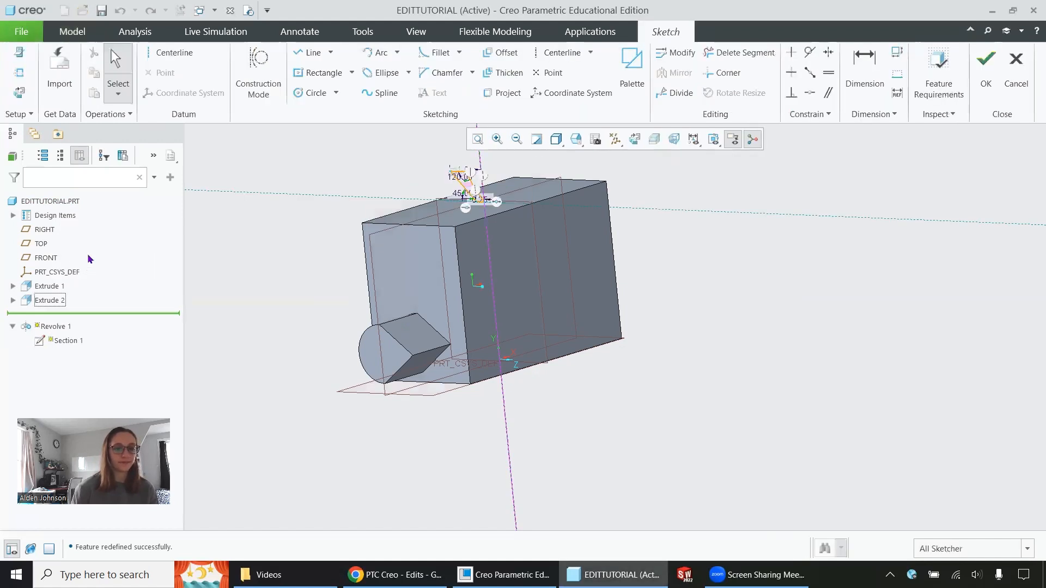
click(635, 139)
scroll(450, 152, down, 5)
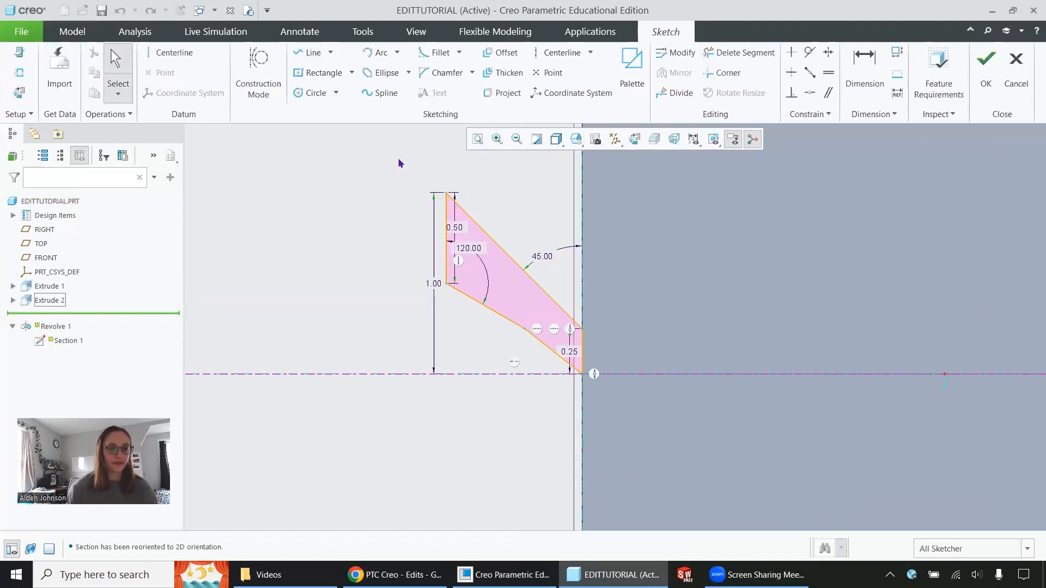
drag(490, 228, 676, 450)
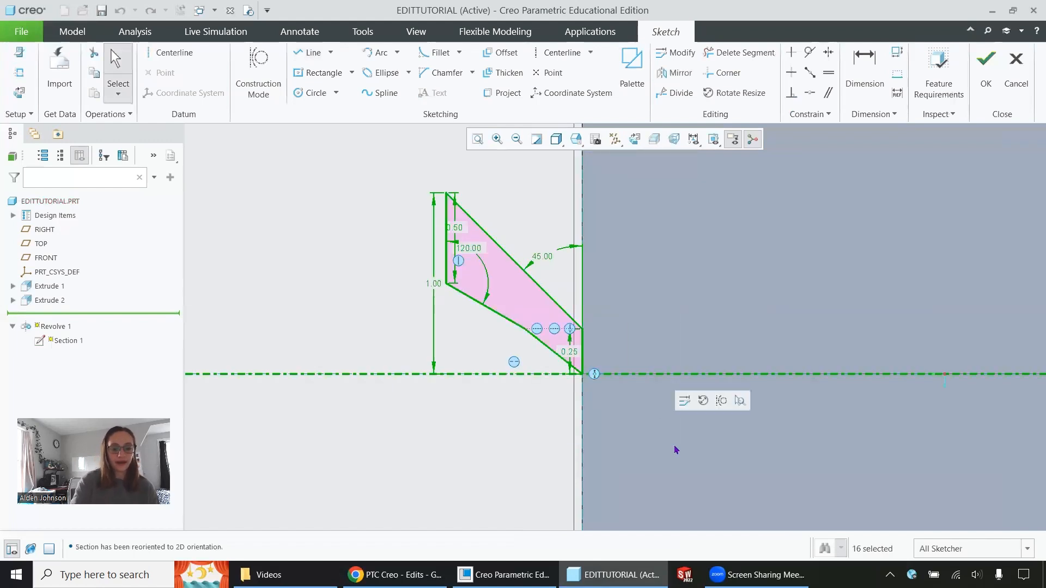
key(Delete)
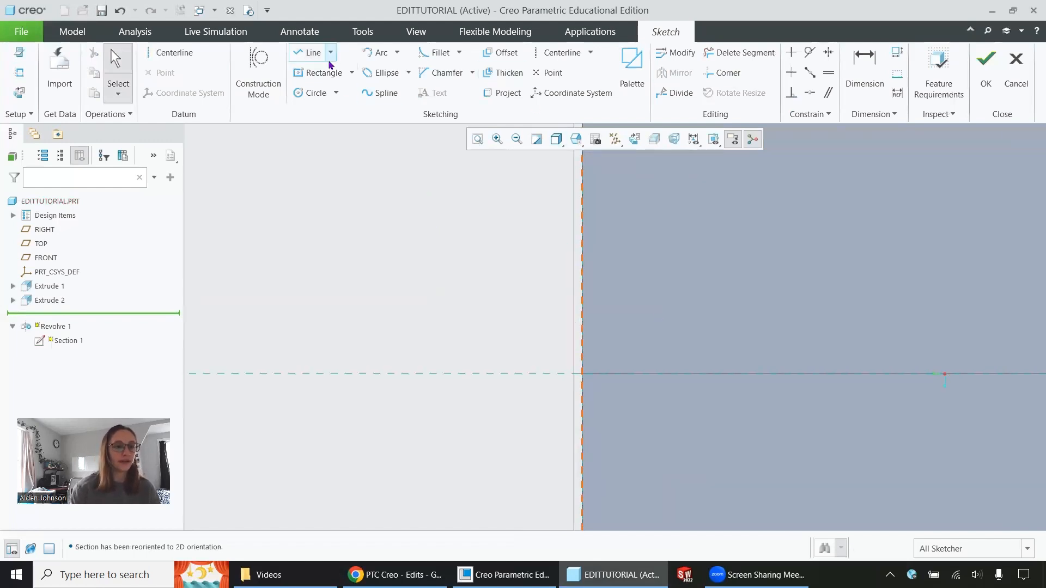
Step: Sketch a new four-sided profile between the box's top face and the horizontal reference, with a slanted side and a straight outer end
click(311, 52)
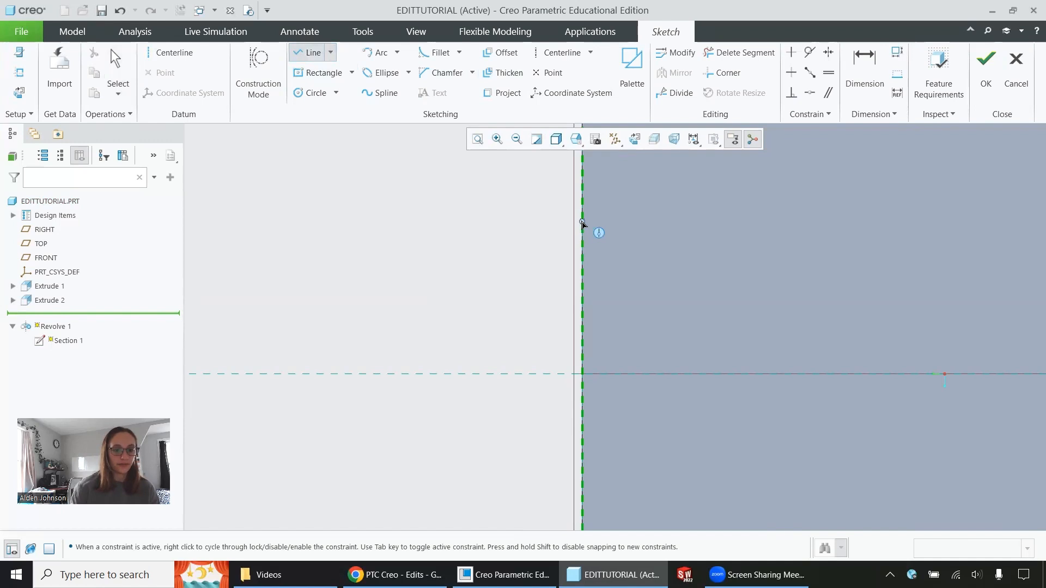
click(582, 222)
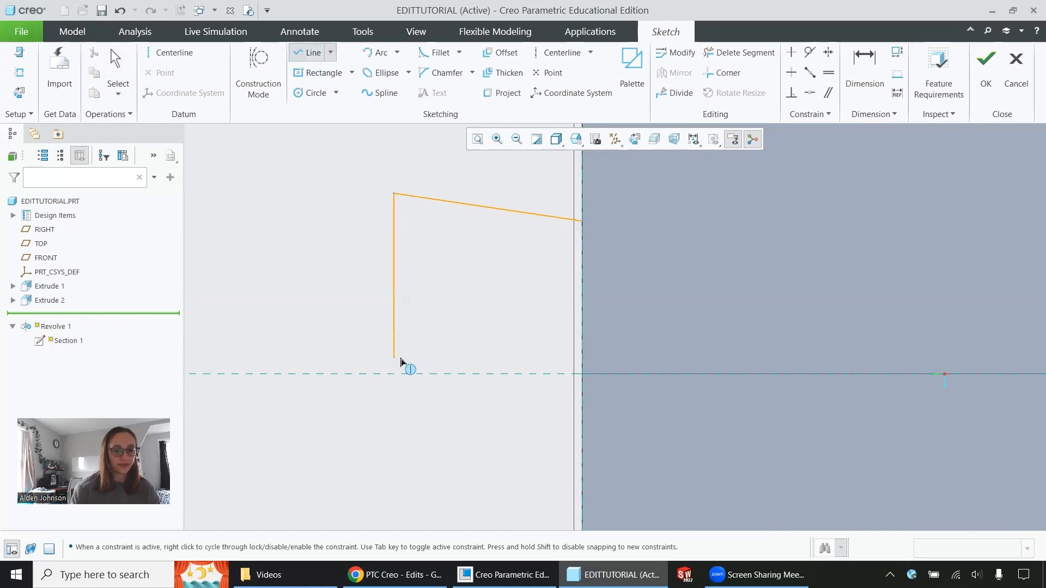
click(393, 374)
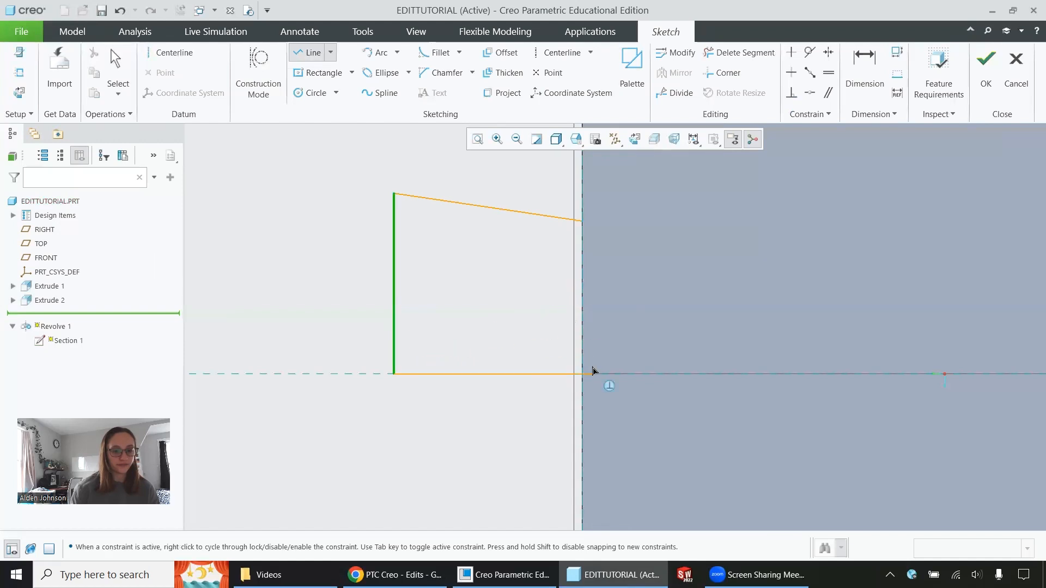
click(582, 373)
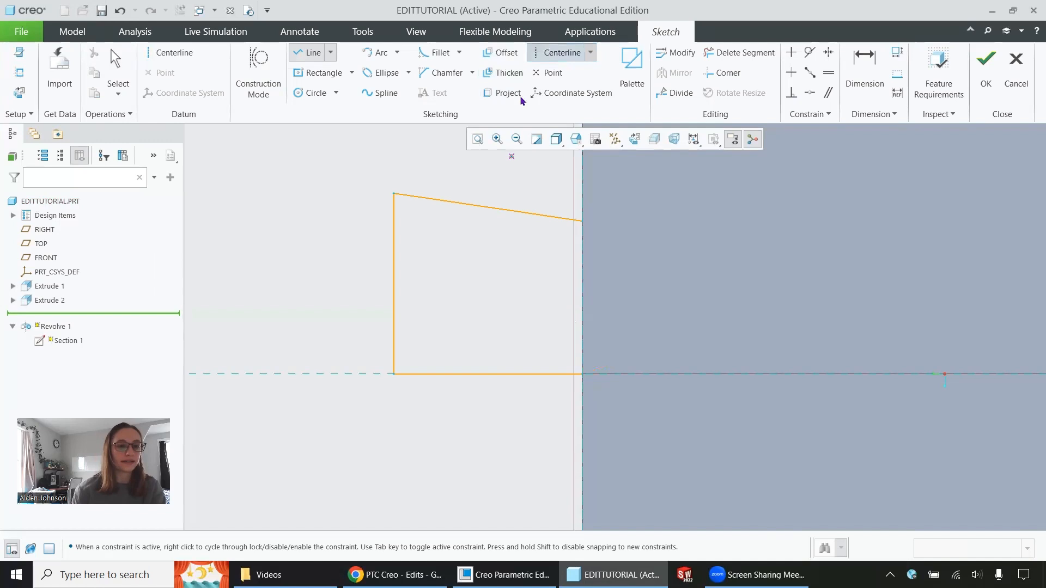
Step: Add a centerline along the horizontal reference as the revolve axis, accept the sketch and view the rebuilt part
click(562, 53)
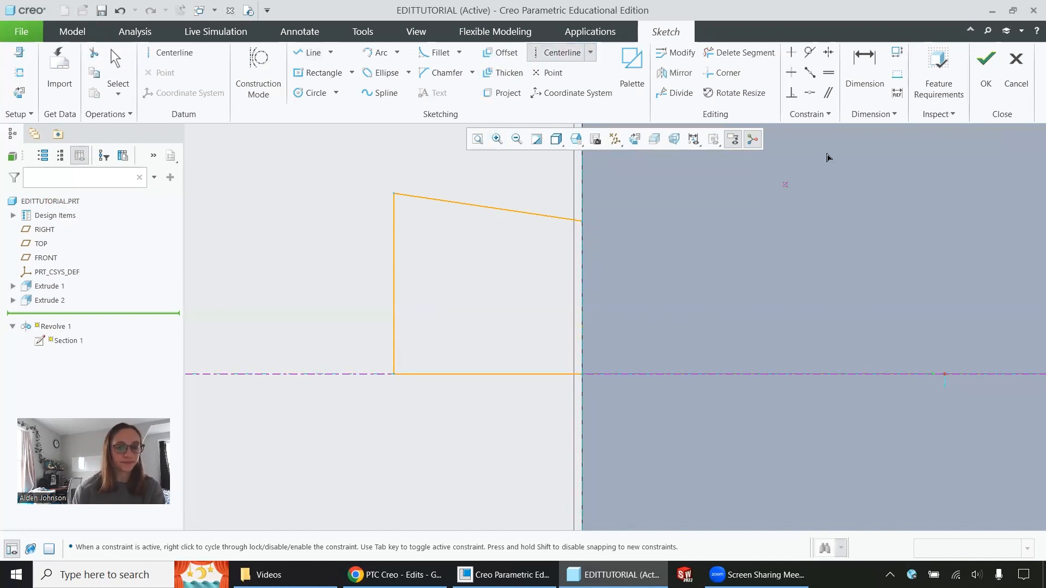
click(985, 63)
mouse_move(516, 271)
middle_down()
mouse_move(523, 264)
mouse_move(485, 266)
mouse_move(499, 280)
mouse_move(603, 187)
mouse_move(786, 315)
middle_up()
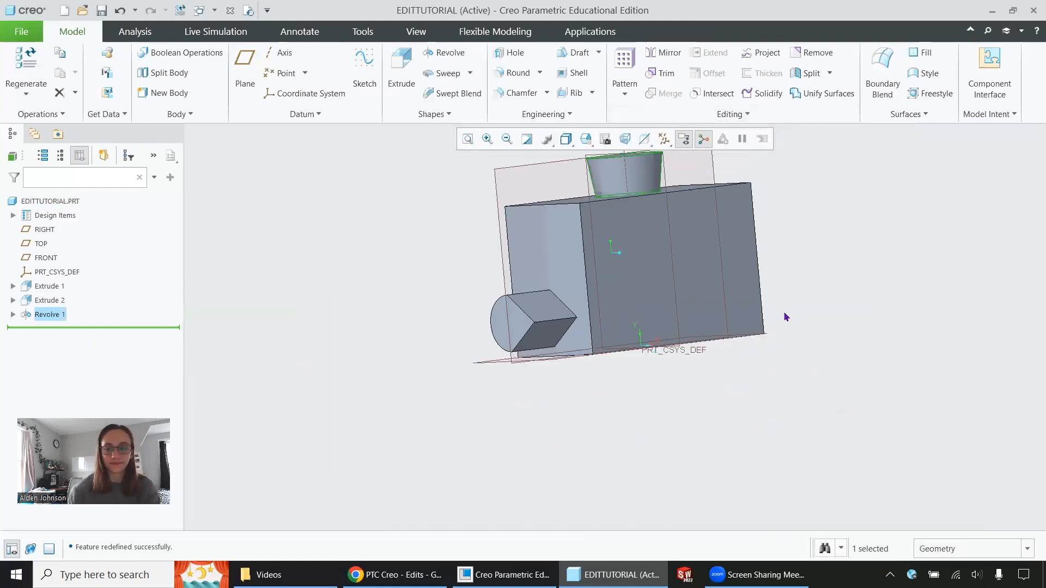
middle_drag(793, 239, 793, 218)
scroll(798, 155, down, 2)
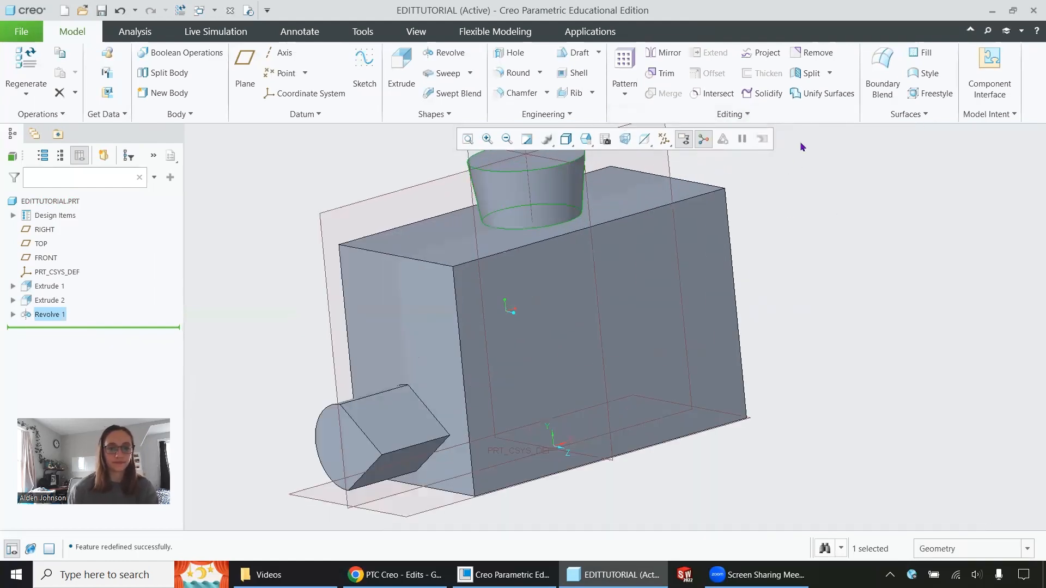
scroll(800, 225, up, 1)
scroll(801, 229, up, 1)
scroll(843, 174, down, 1)
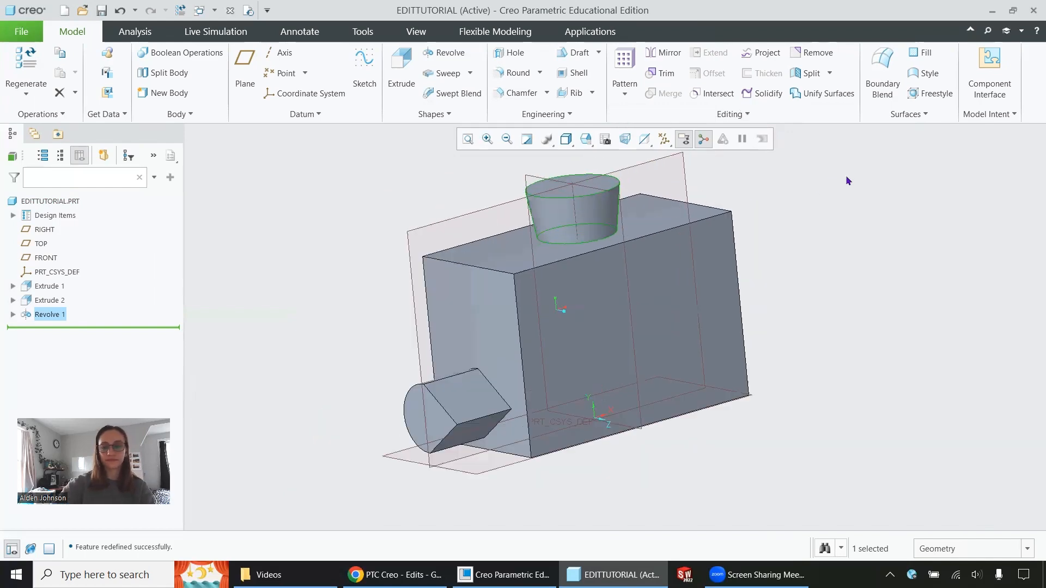